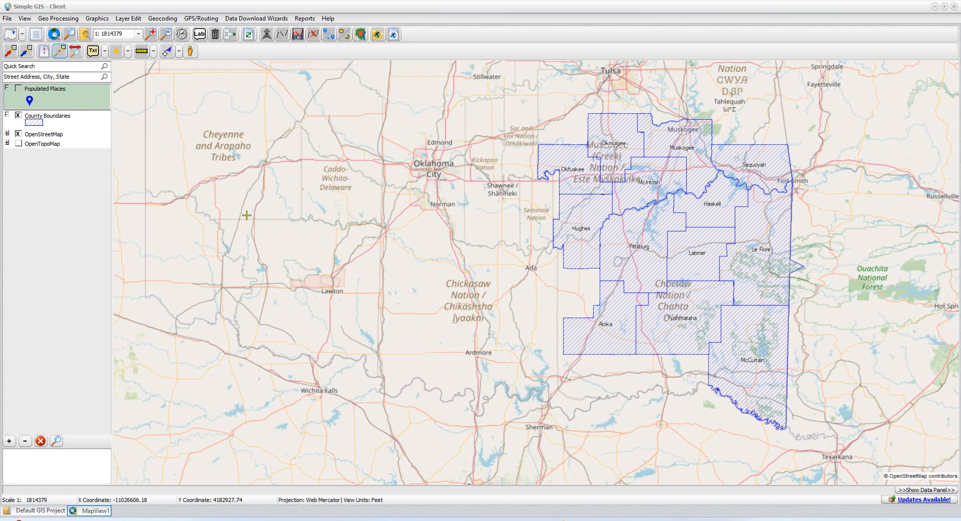
Confirm in the plugins manager that the Simple GIS Server Admin Plugin is installed.
left_click(7, 19)
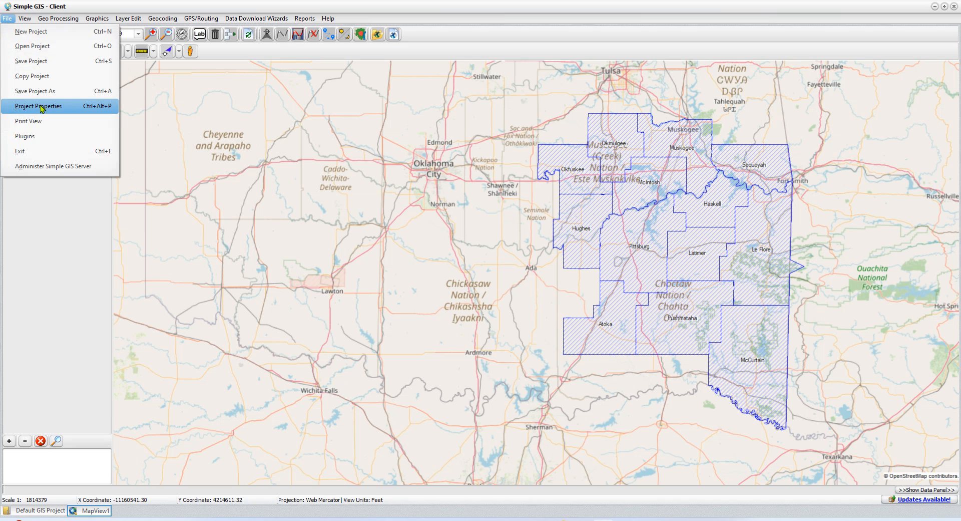
left_click(27, 137)
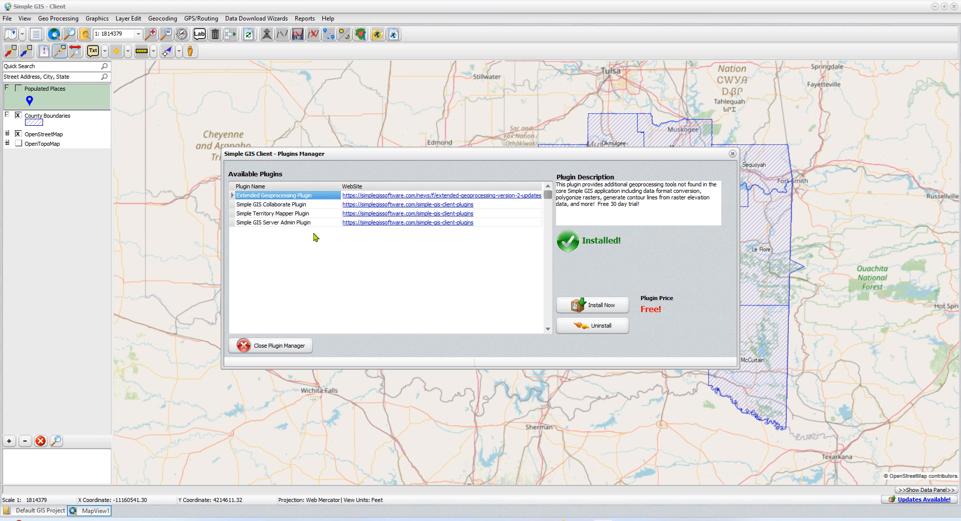
left_click(289, 225)
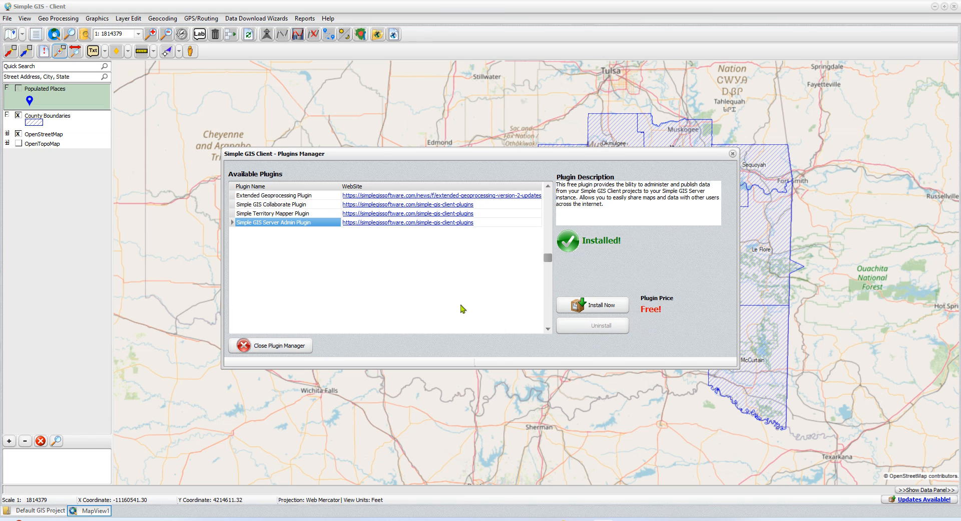
left_click(301, 351)
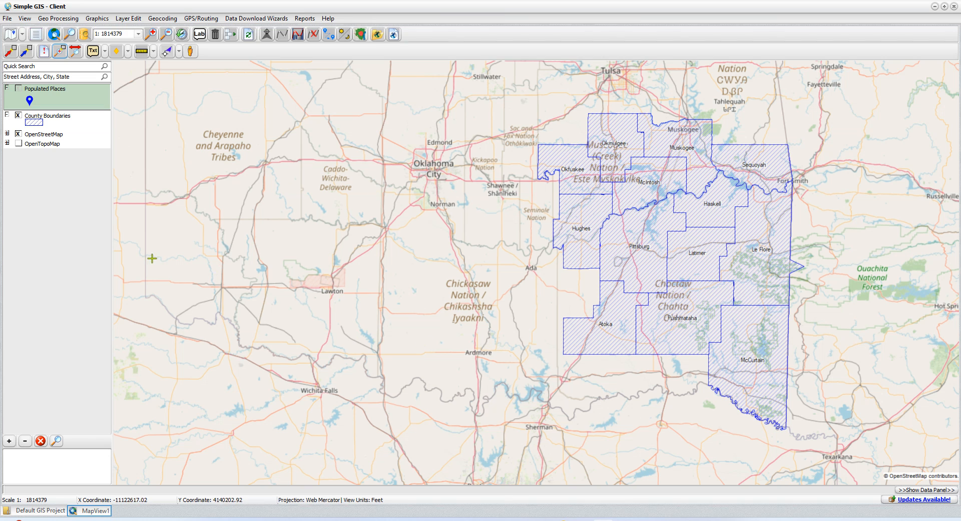
Select the OpenTopoMap, OpenStreetMap, County Boundaries and Populated Places layers in turn.
left_click(48, 144)
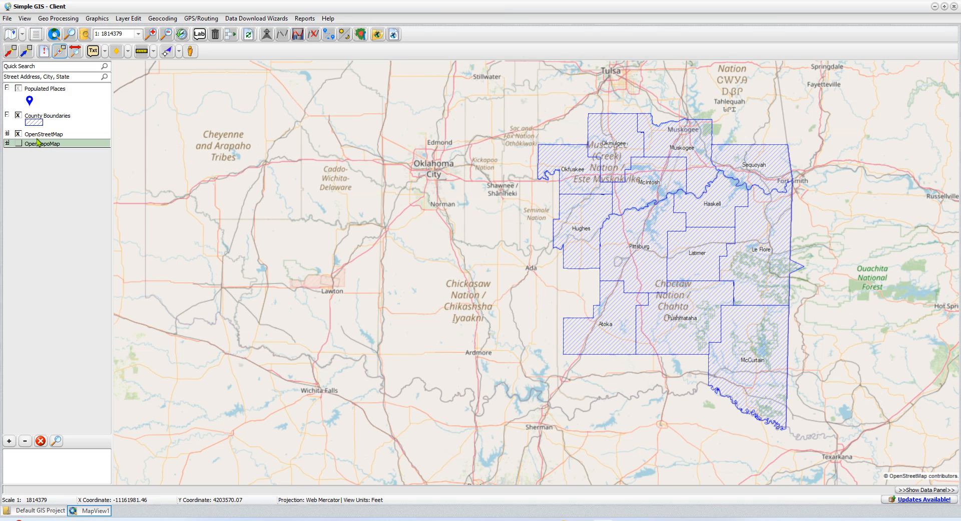
left_click(41, 135)
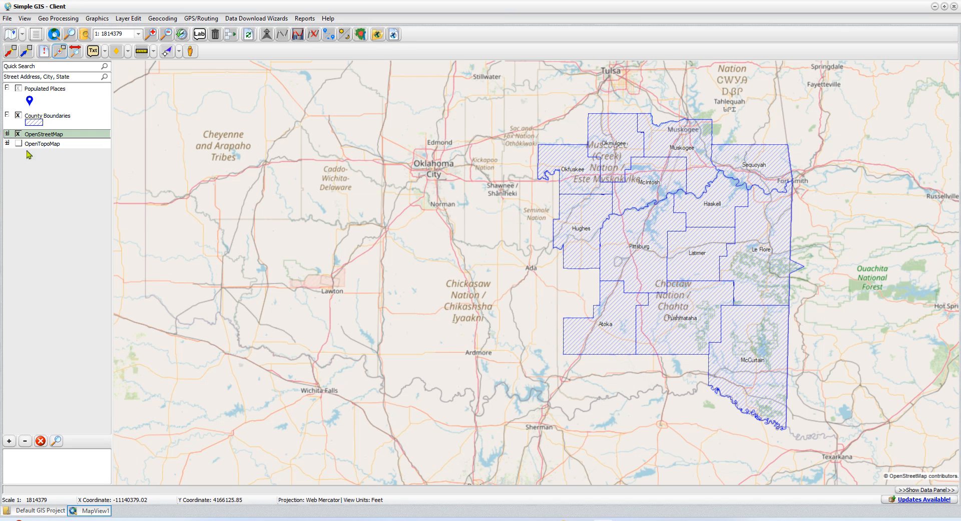
left_click(34, 144)
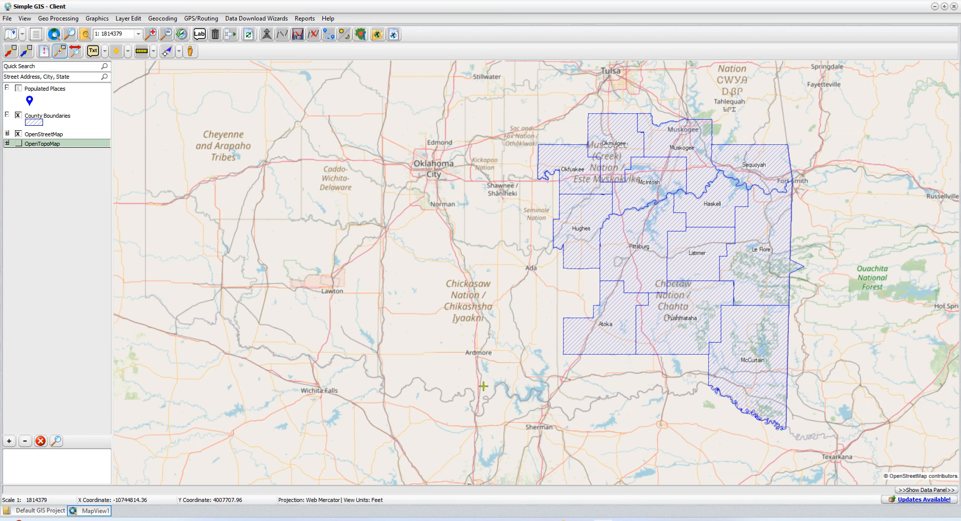
left_click(44, 118)
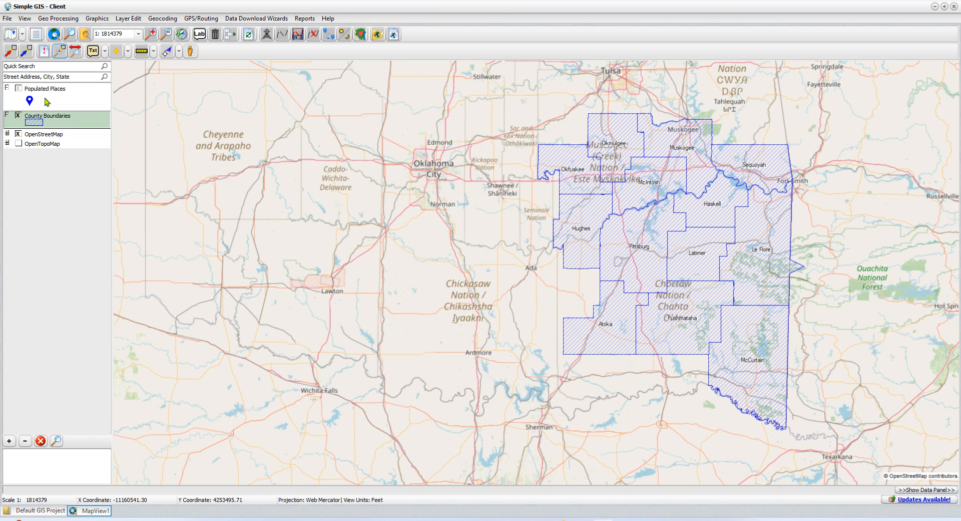
left_click(45, 99)
left_click(81, 126)
left_click(65, 96)
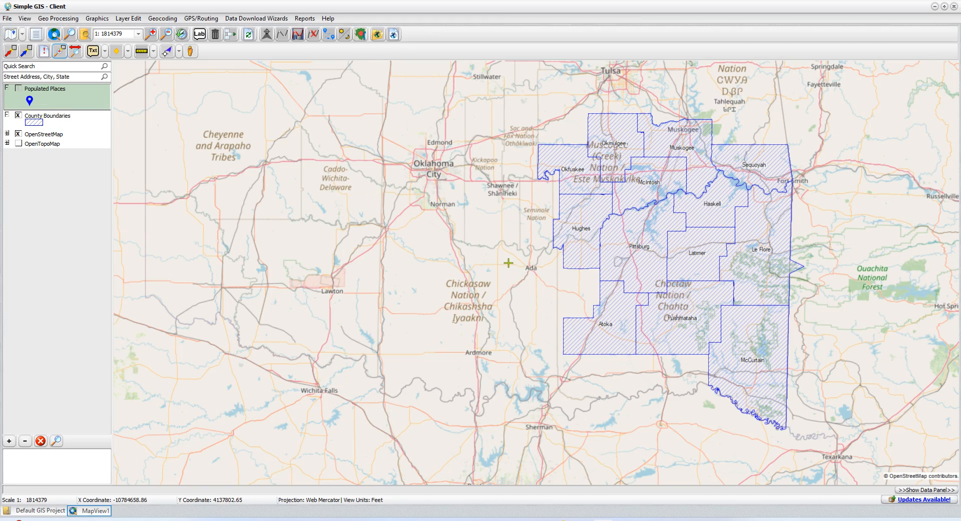
scroll(508, 262, "up", 3)
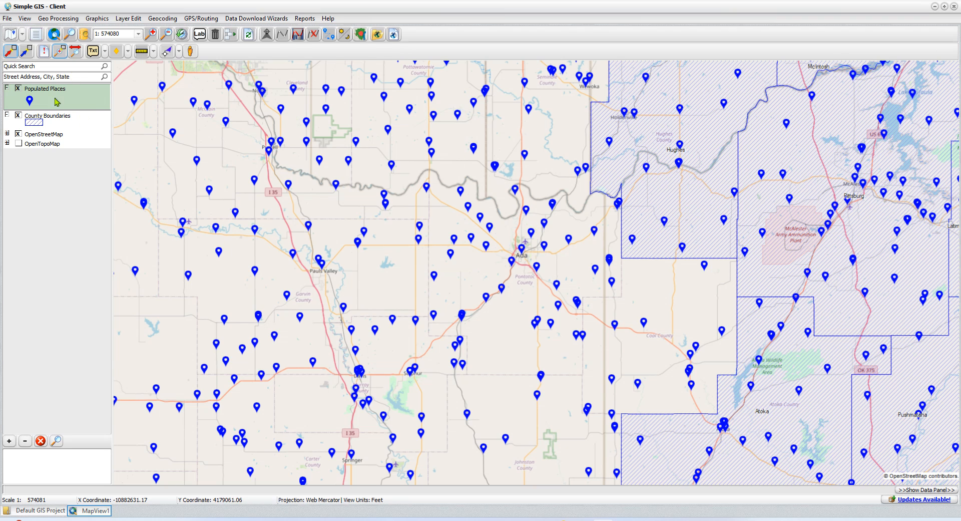
scroll(549, 257, "down", 1)
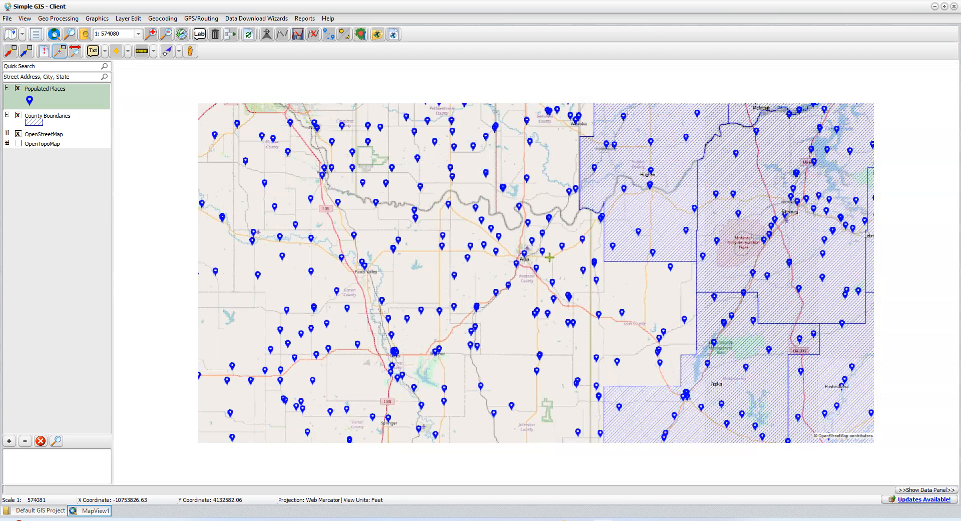
scroll(550, 257, "down", 2)
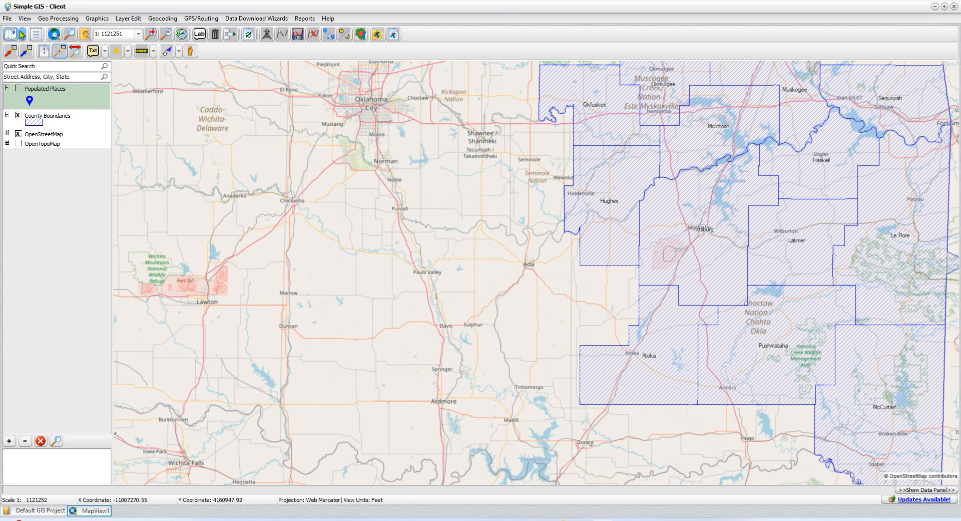
Open Administer Simple GIS Server and edit the sgs01.simplegiscloud.net server address.
left_click(8, 19)
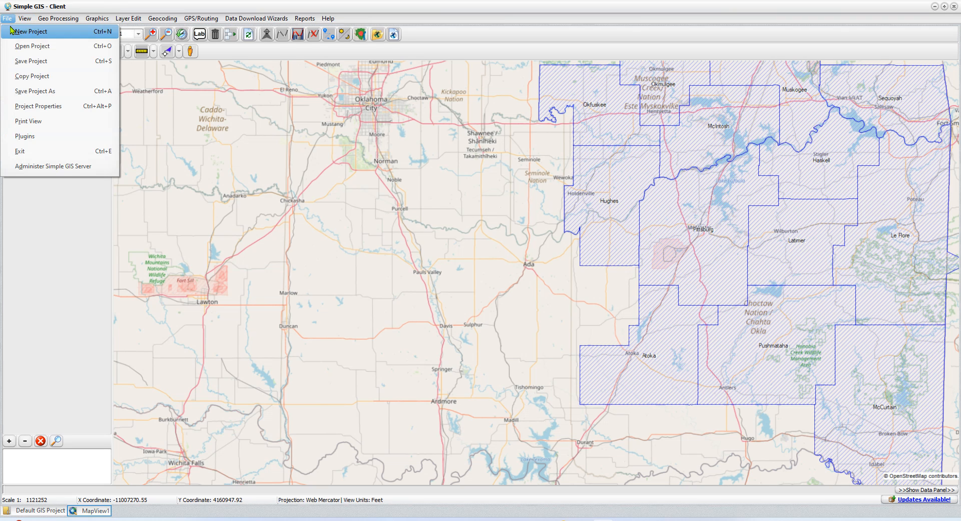
left_click(74, 167)
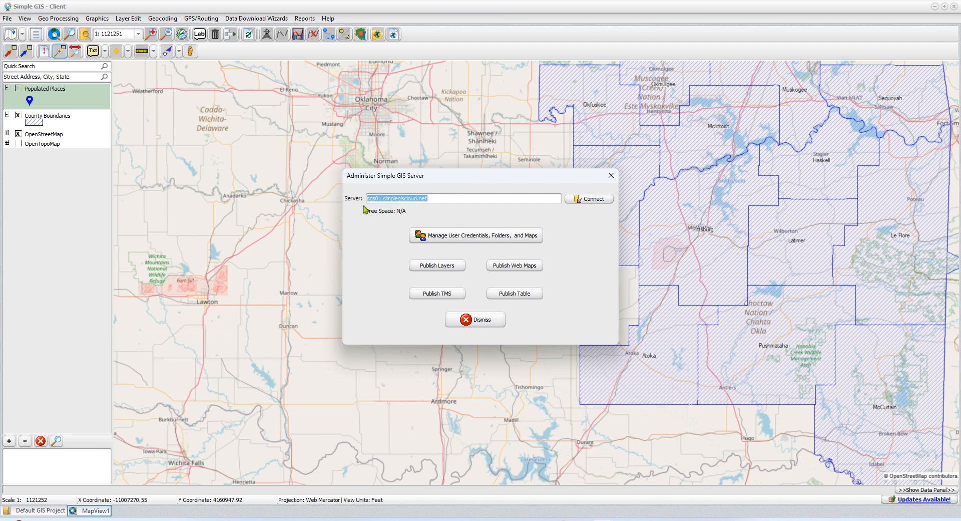
left_click(433, 197)
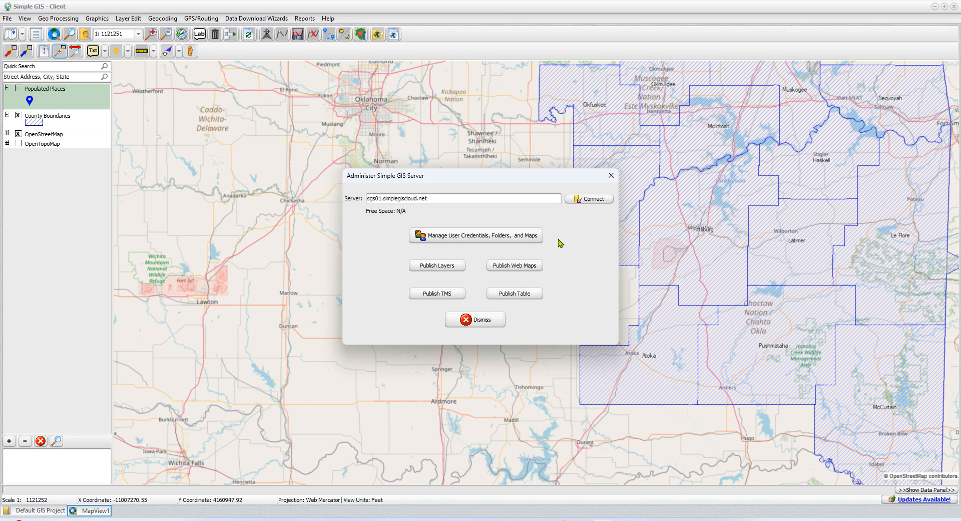
Log in to sgs01.simplegiscloud.net with the account user name and password, then open Publish Map to Web.
left_click(589, 200)
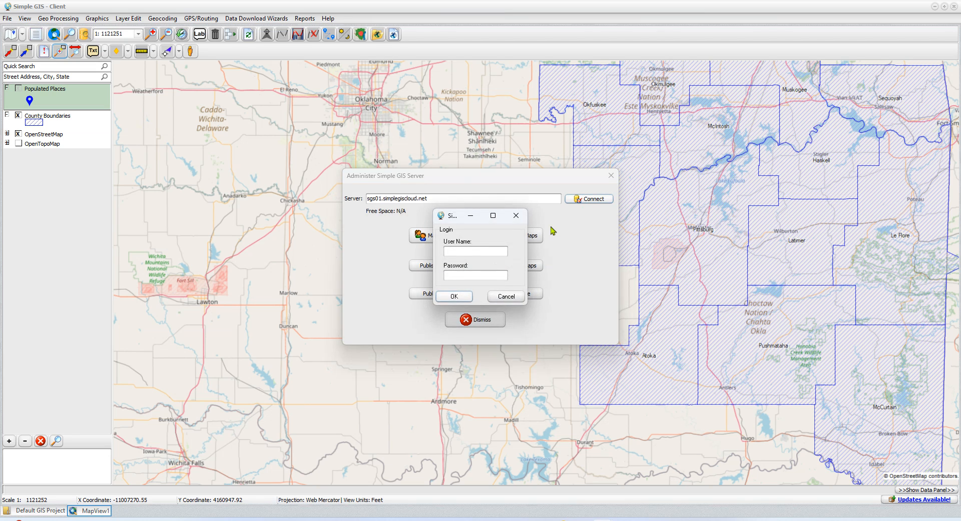
left_click(469, 251)
key("Tab")
type("**********")
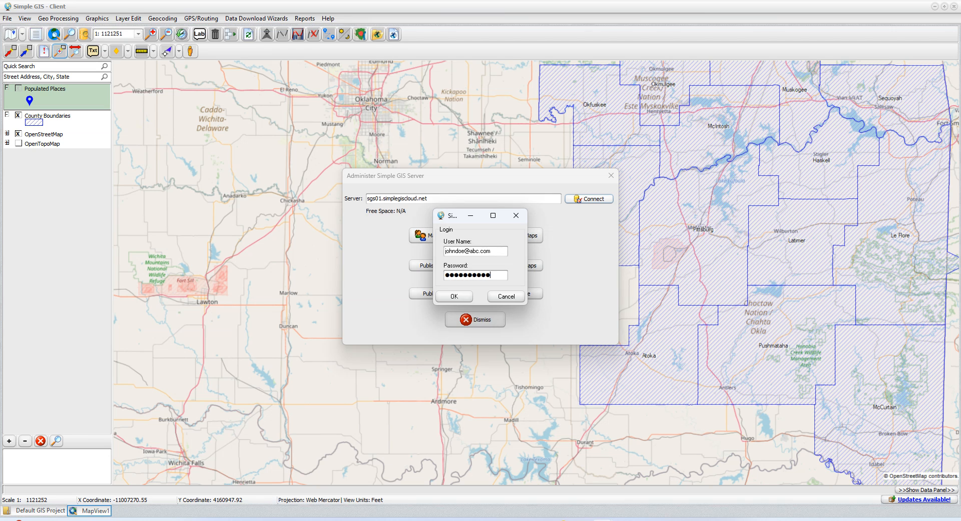
left_click(456, 299)
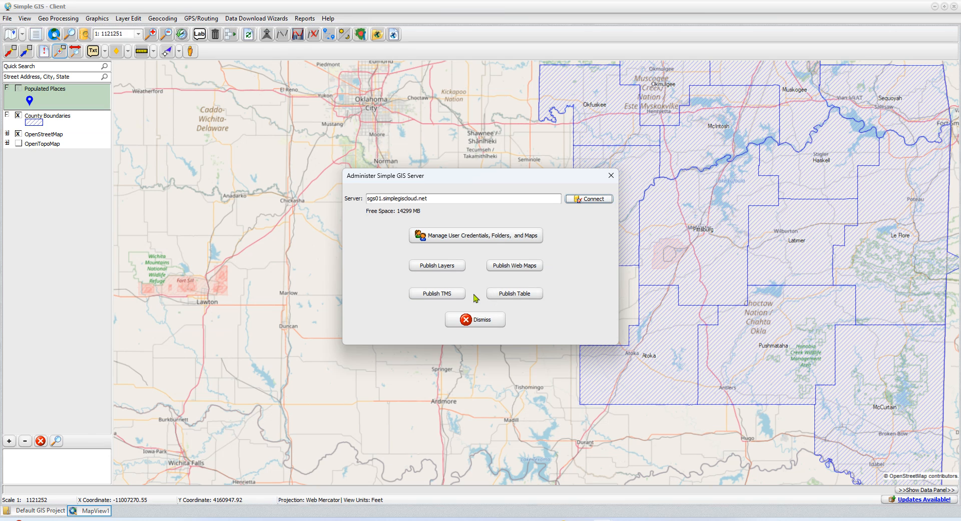
left_click(524, 271)
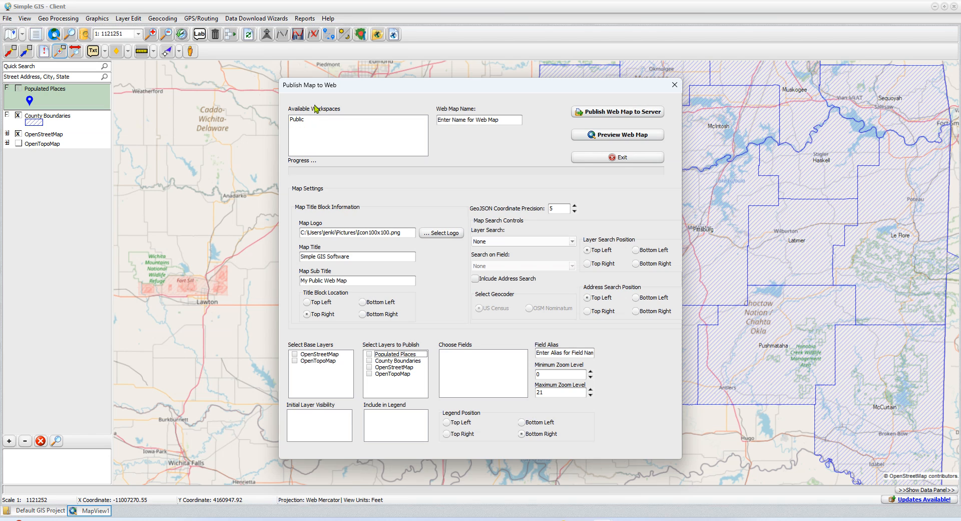
Choose the Public workspace and name the web map 'MyWebMap'.
left_click(300, 121)
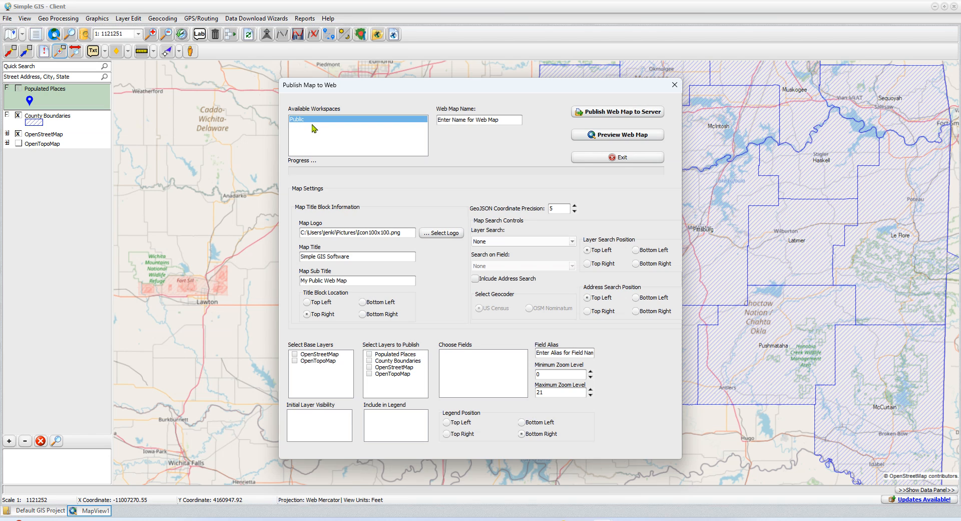
left_click(445, 119)
type("MyWebMap")
Include OpenStreetMap and OpenTopoMap base layers, with OpenTopoMap hidden initially.
left_click(295, 354)
left_click(295, 361)
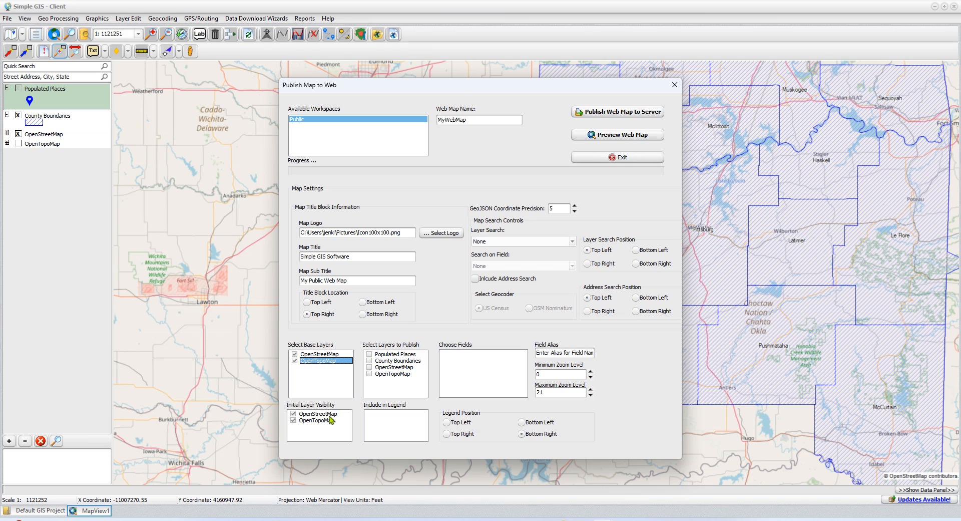
left_click(294, 421)
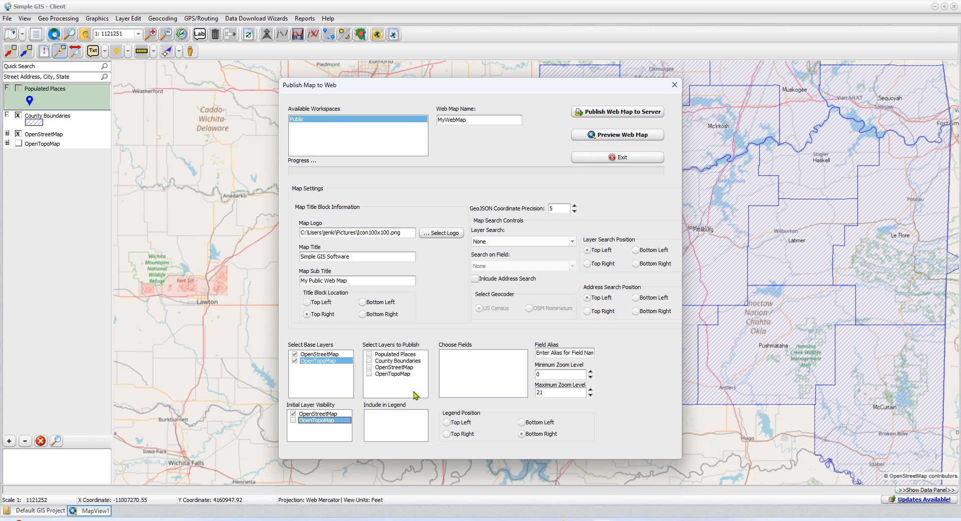
Set Populated Places and County Boundaries to be published and view their fields.
left_click(371, 354)
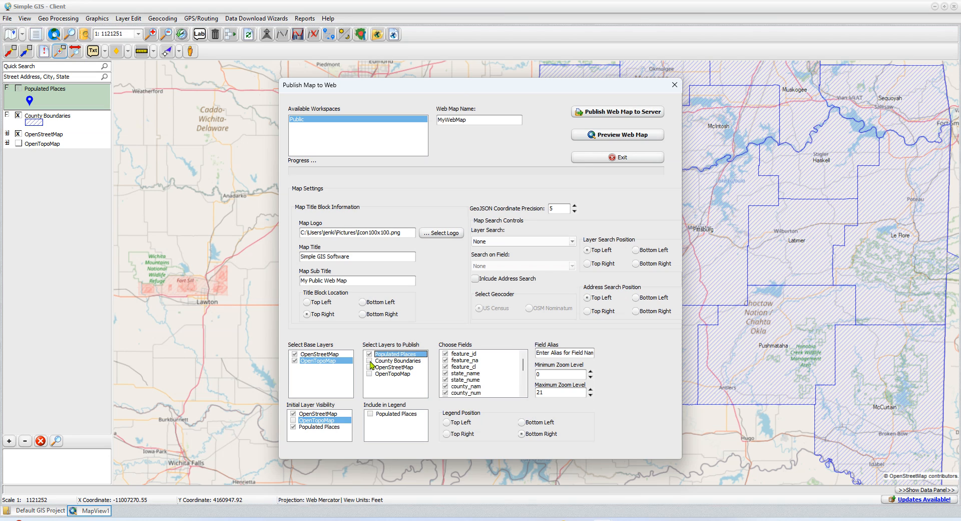
left_click(370, 361)
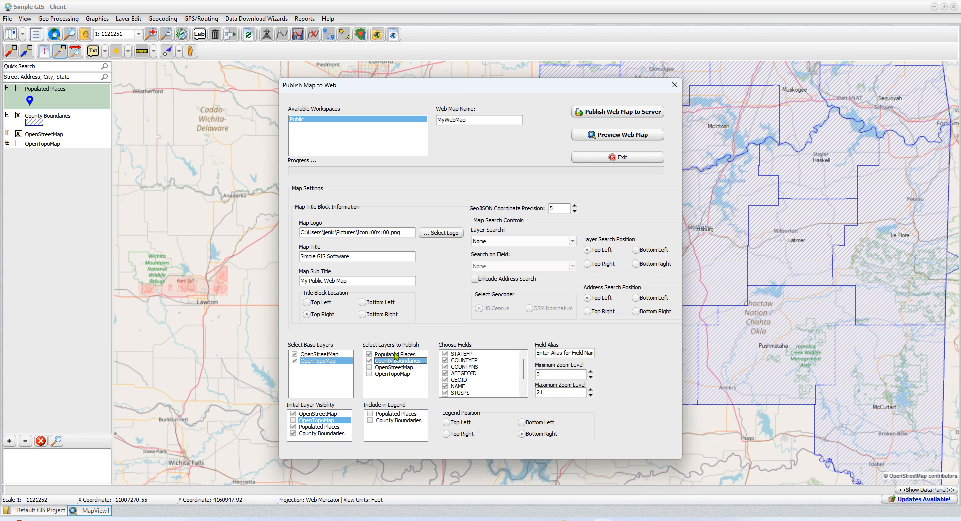
left_click(395, 354)
left_click(398, 362)
Exclude County Boundaries' GEOID field, select it for a field alias, and add Populated Places to the legend.
scroll(524, 370, "down", 2)
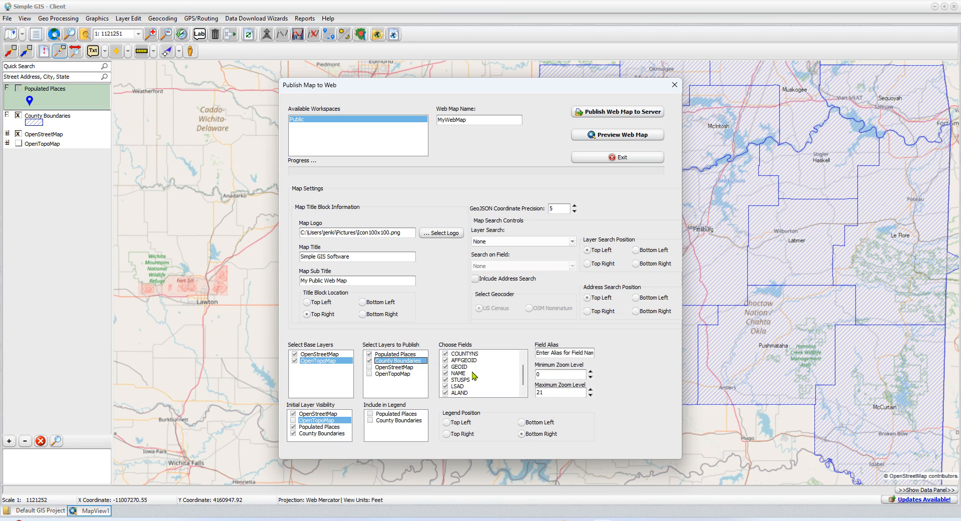
left_click(445, 367)
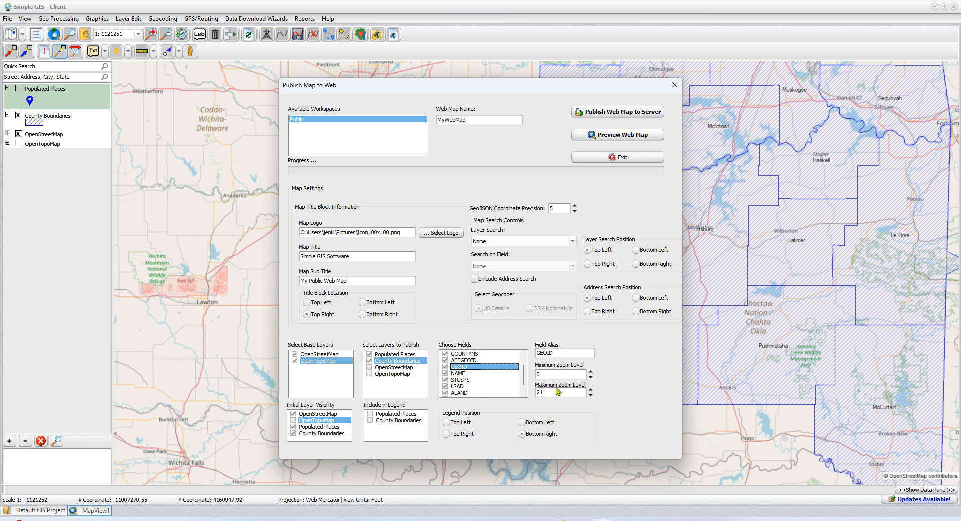
key("Up")
key("Up")
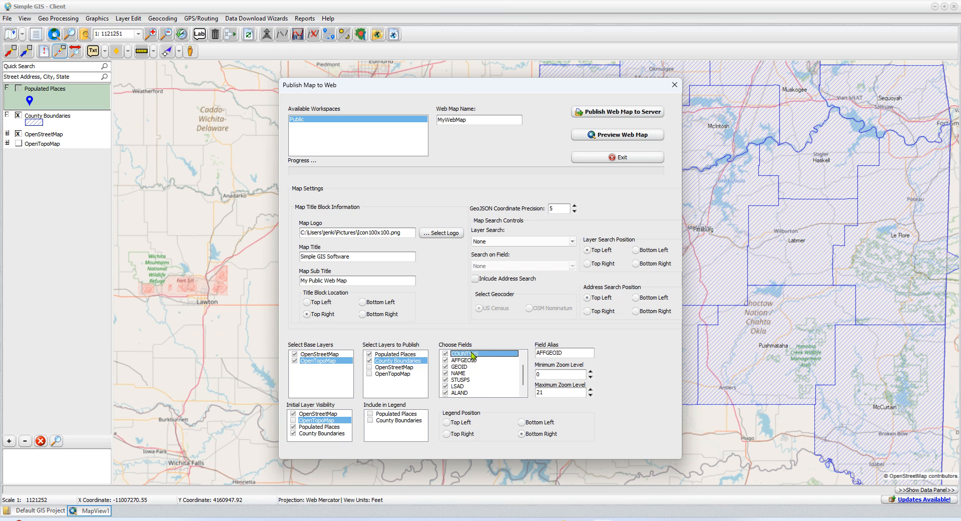
left_click_drag(470, 376, 469, 356)
left_click(465, 367)
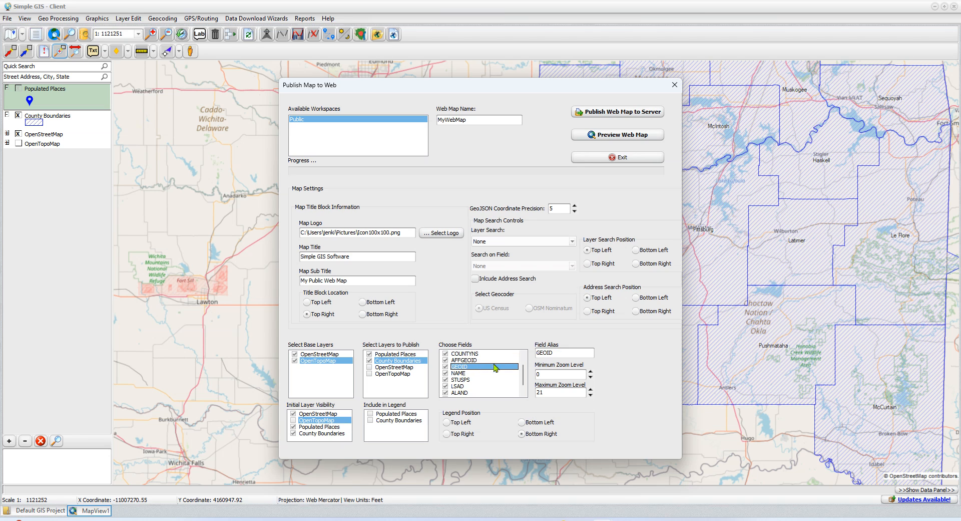
left_click(558, 352)
left_click(370, 414)
Add County Boundaries to the legend and edit the GeoJSON coordinate precision.
left_click(371, 420)
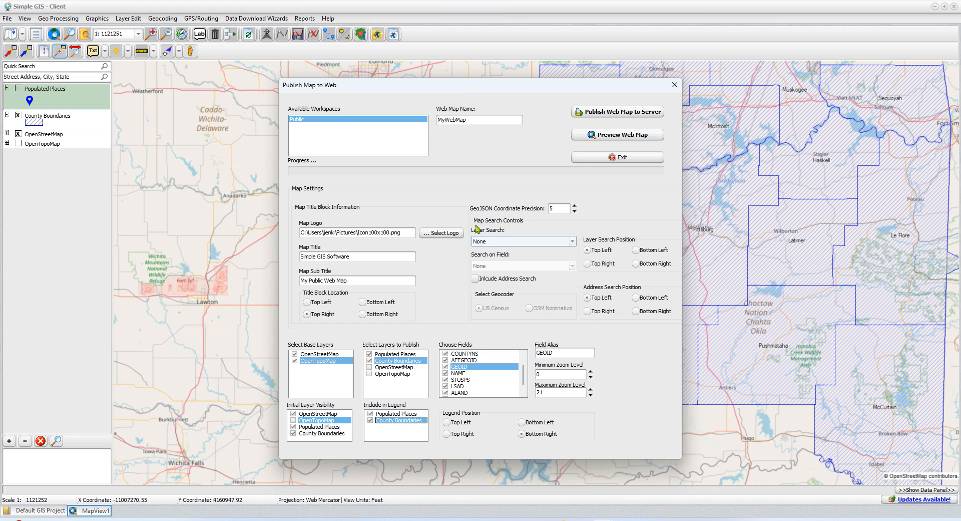
left_click(561, 205)
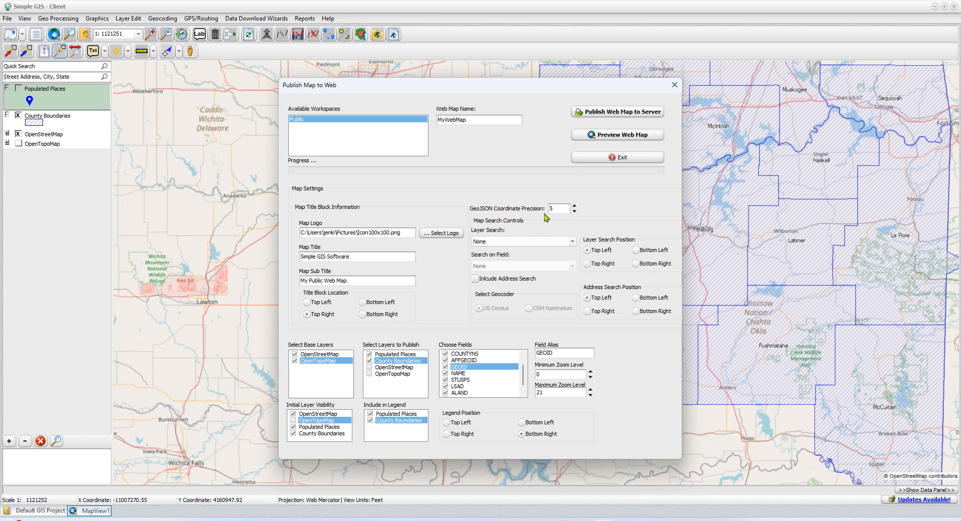
left_click(559, 209)
mouse_move(603, 519)
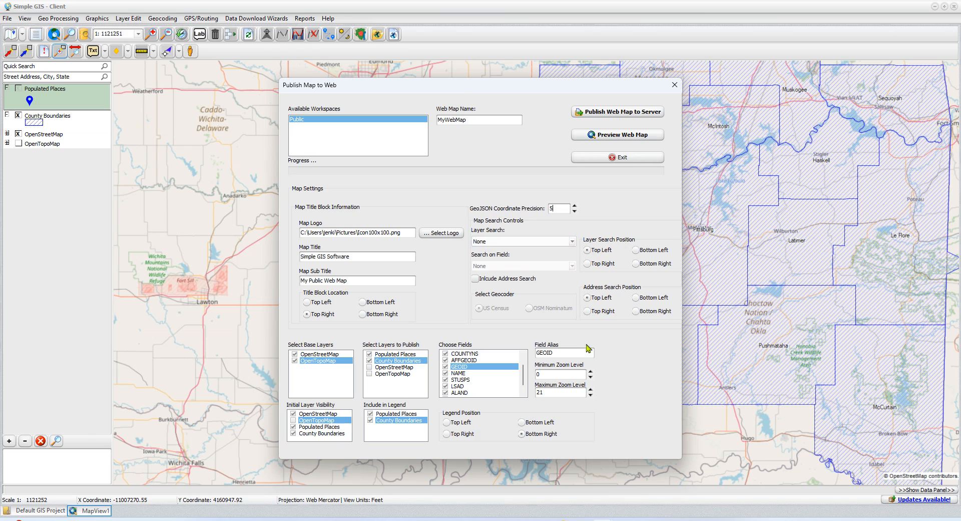
left_click(528, 245)
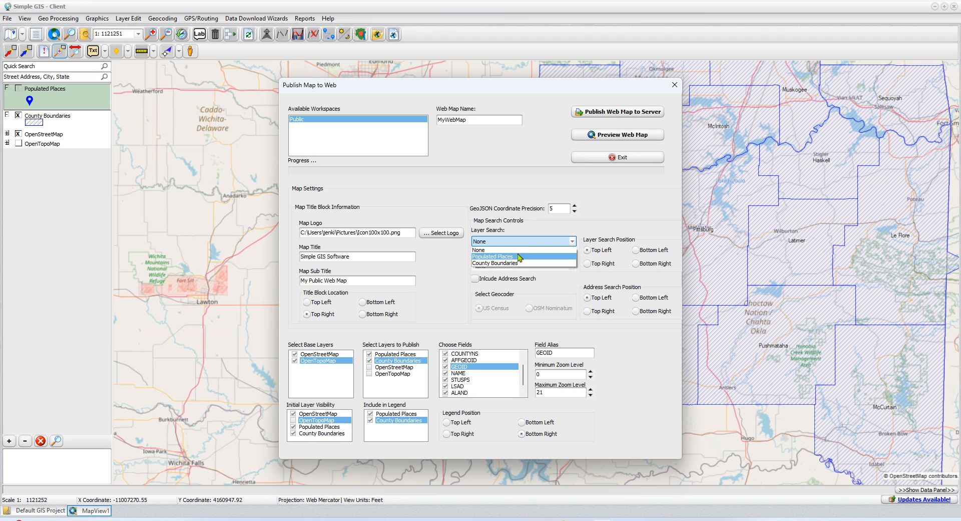
Make Populated Places the search layer, searching on the feature_na field.
left_click(515, 257)
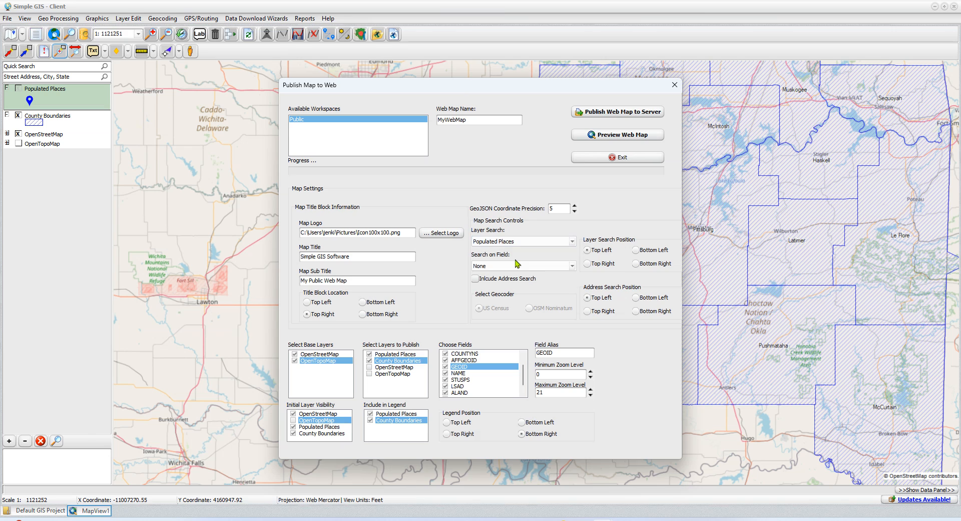
left_click(497, 268)
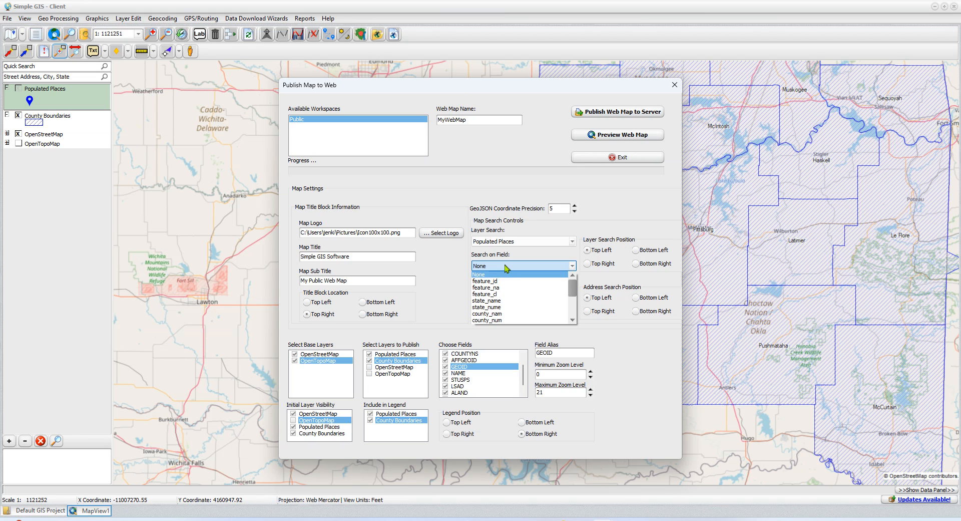
left_click(507, 287)
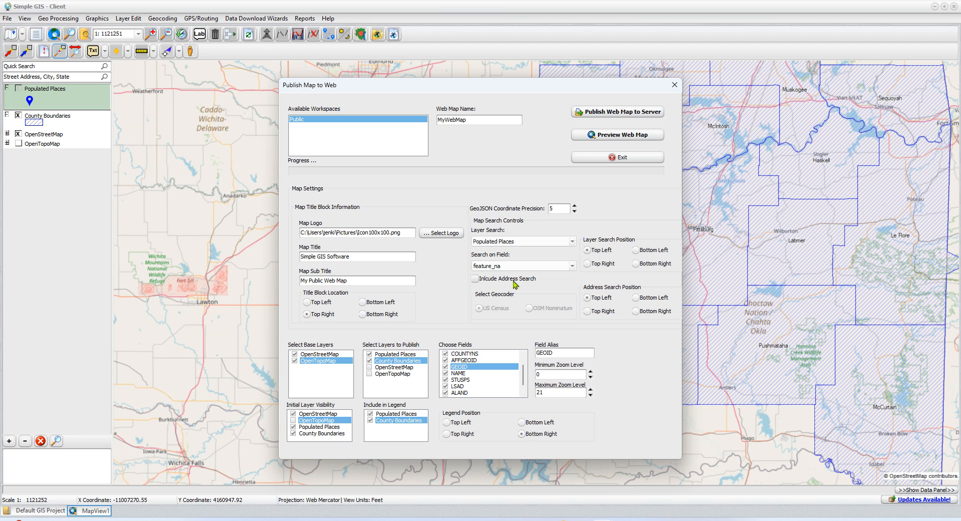
Enable address search and publish MyWebMap to the server.
left_click(475, 278)
left_click(631, 117)
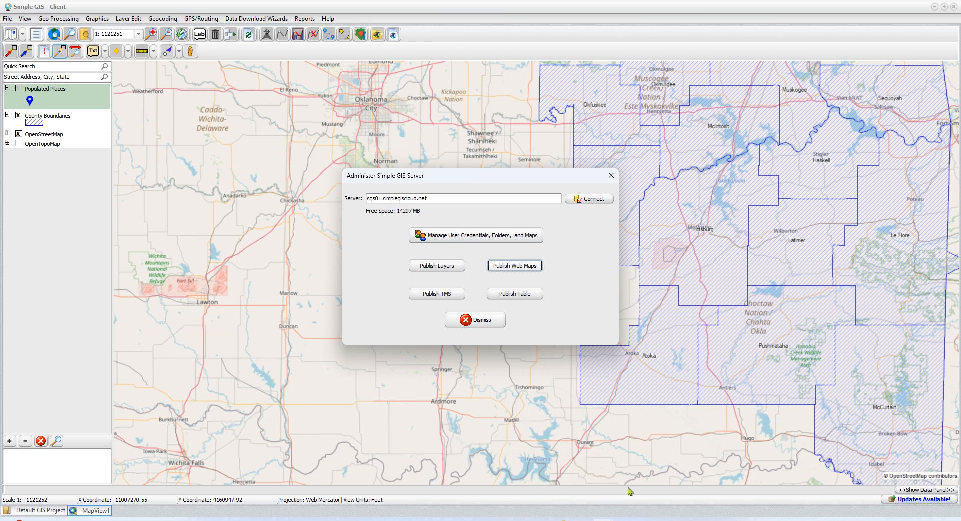
Bring up Edge and dismiss the Administer Simple GIS Server window.
left_click(581, 520)
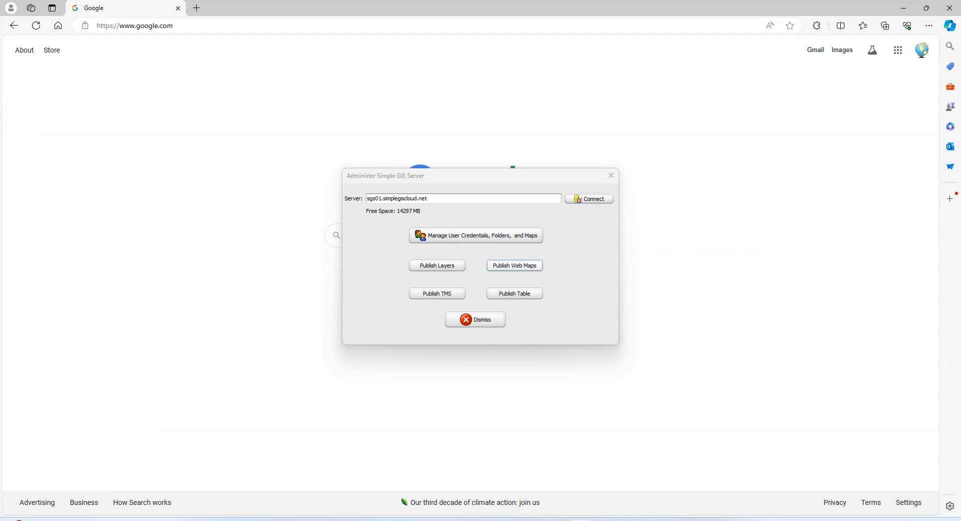
left_click(491, 325)
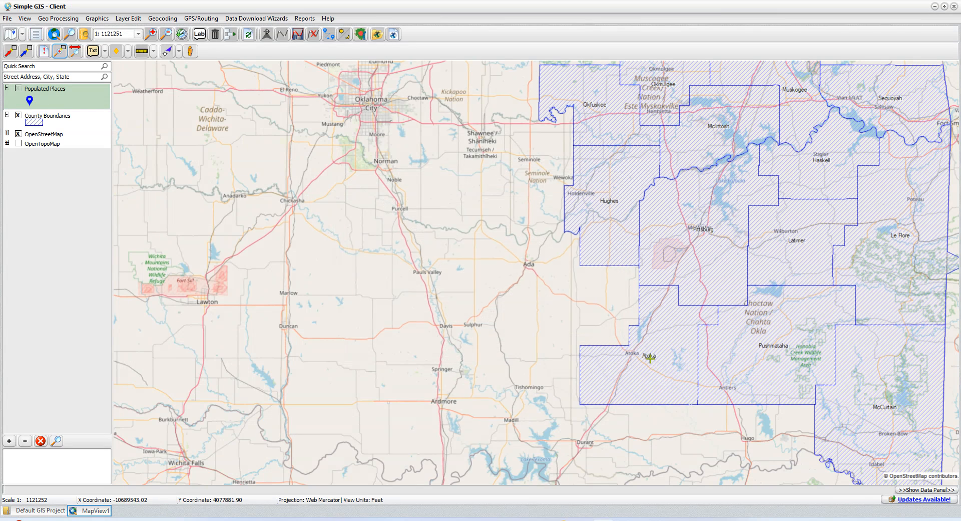
Load sgs01.simplegiscloud.net/public/mywebmap/sgsmap.html in Edge.
left_click(581, 519)
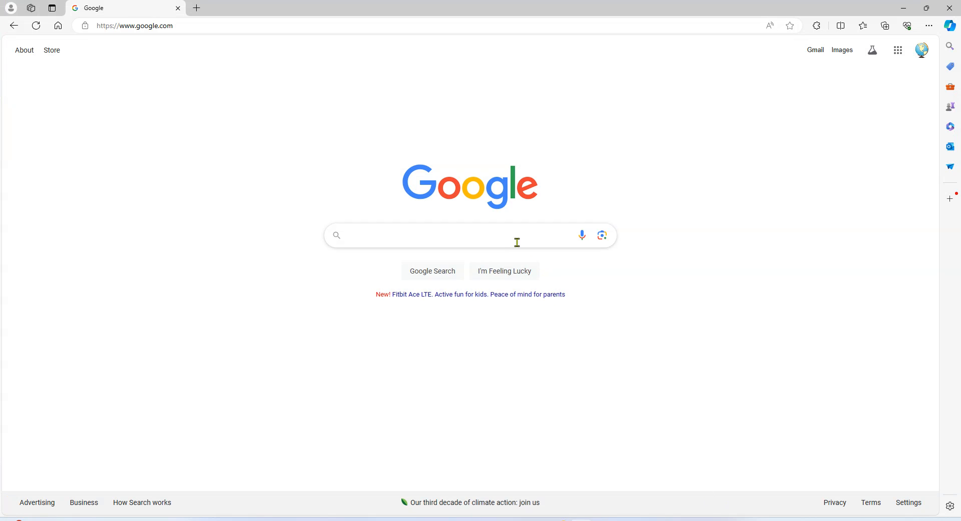
left_click(179, 25)
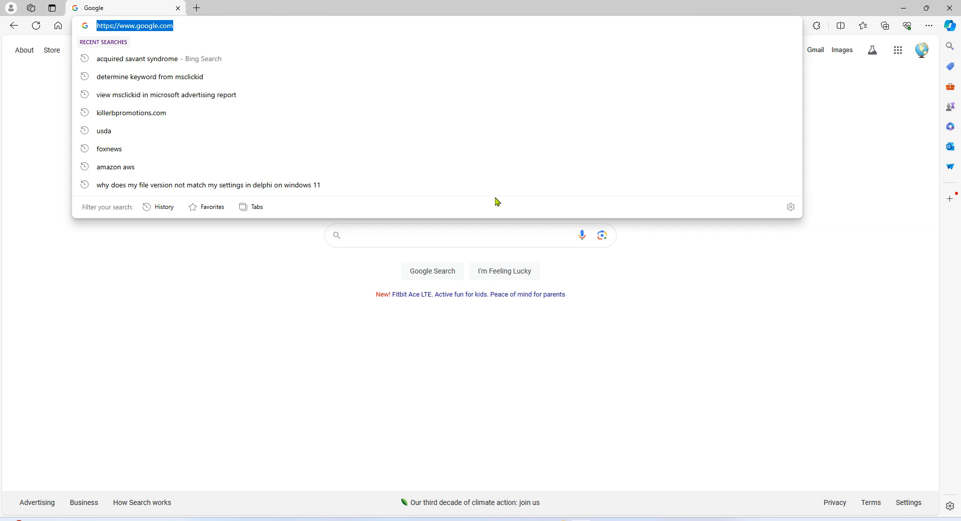
type("sgs")
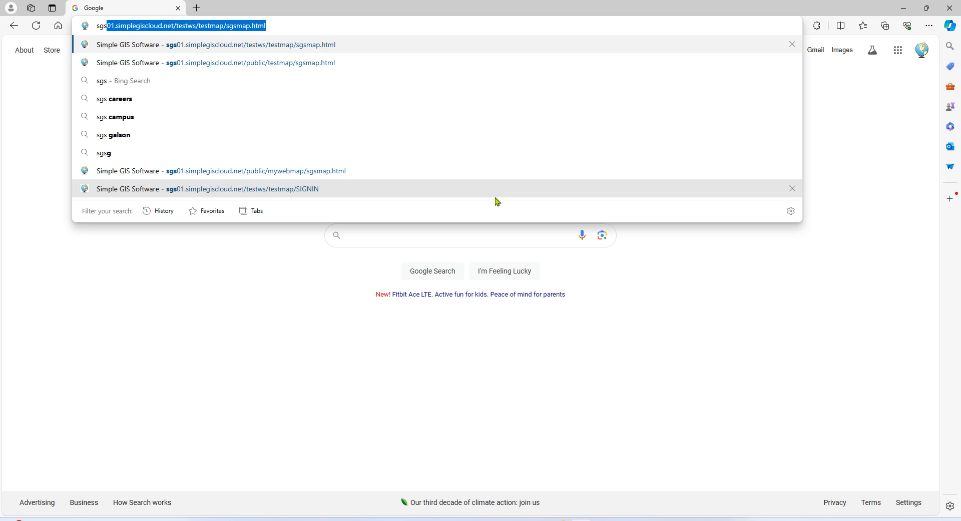
type("01")
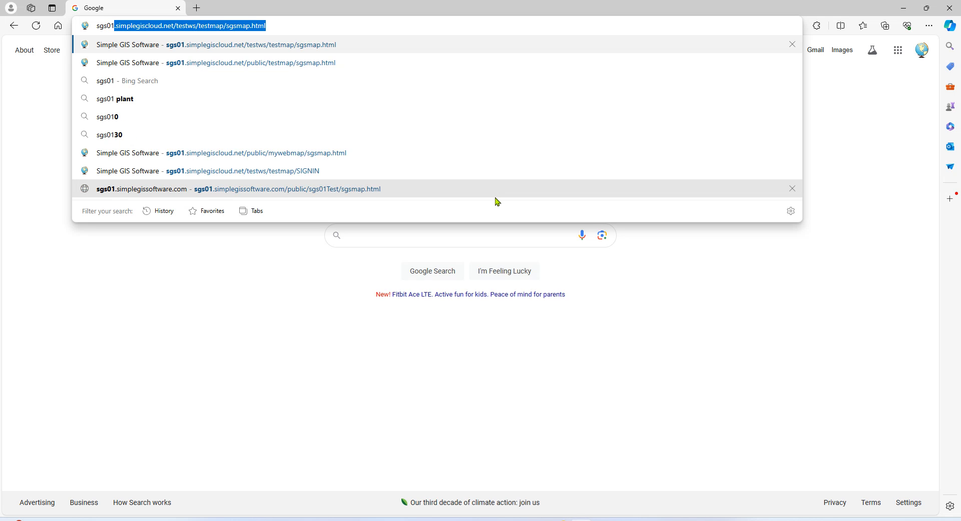
type(".sim")
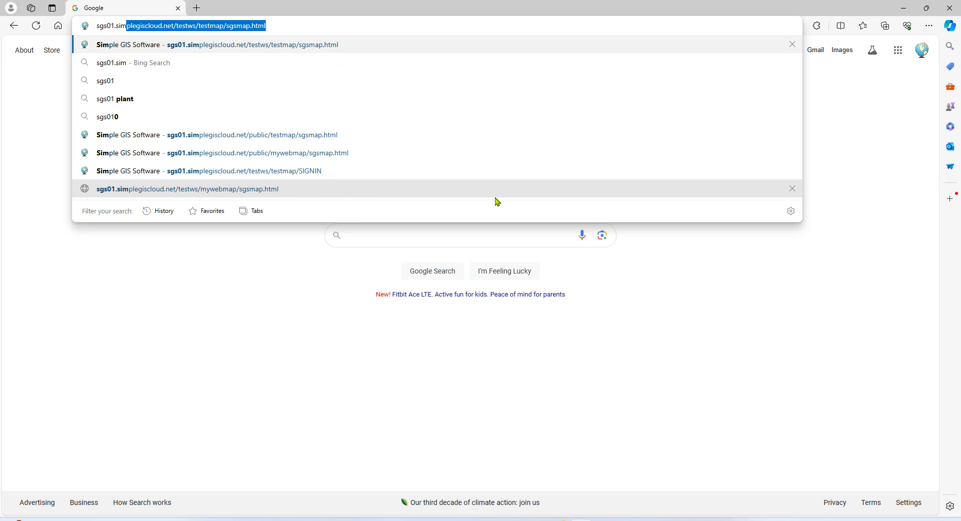
type("plegiscloud.")
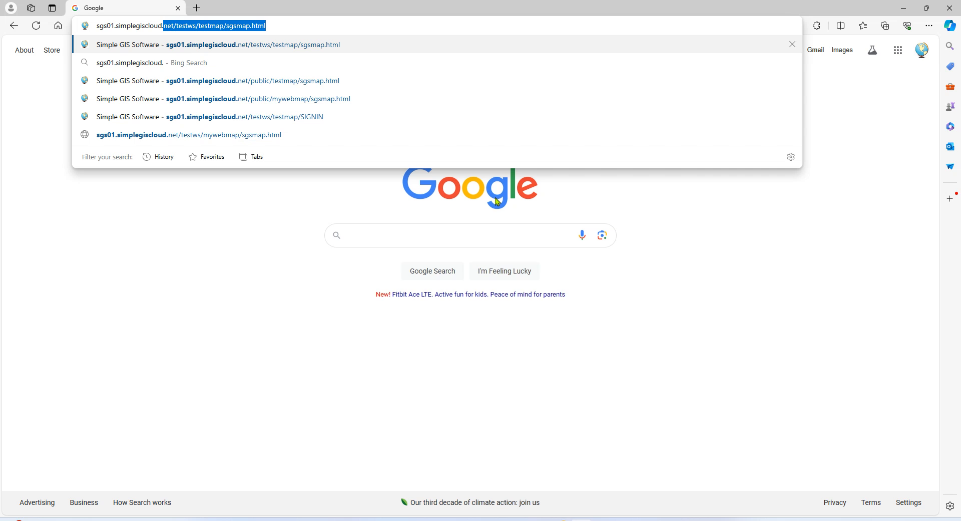
type("net/")
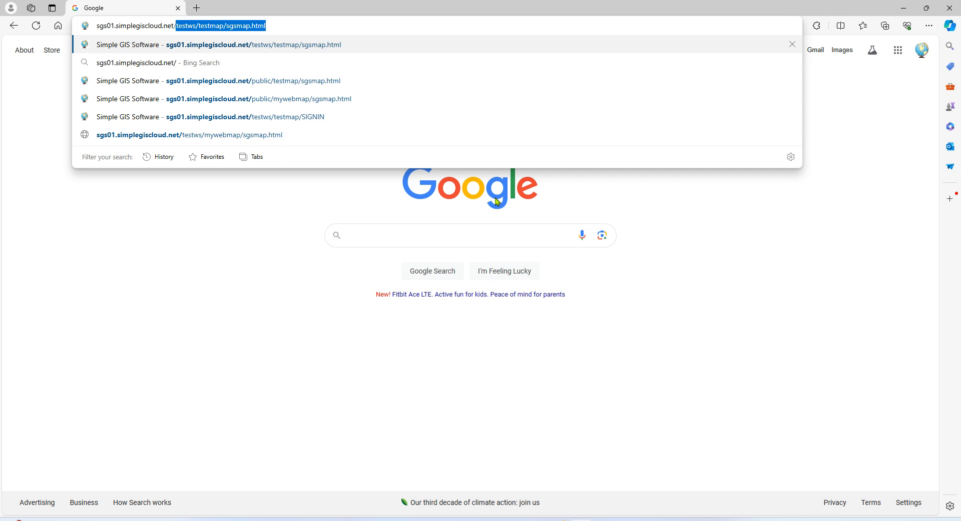
type("public")
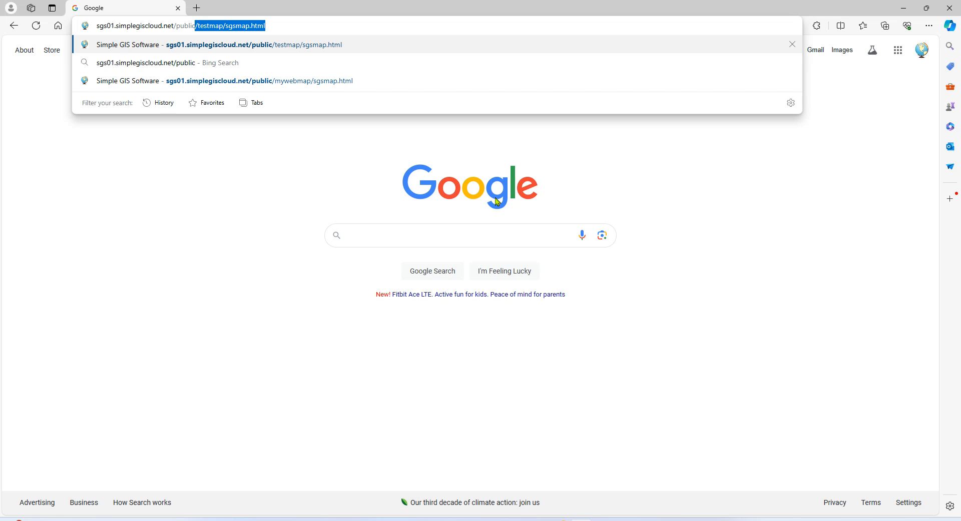
type("/")
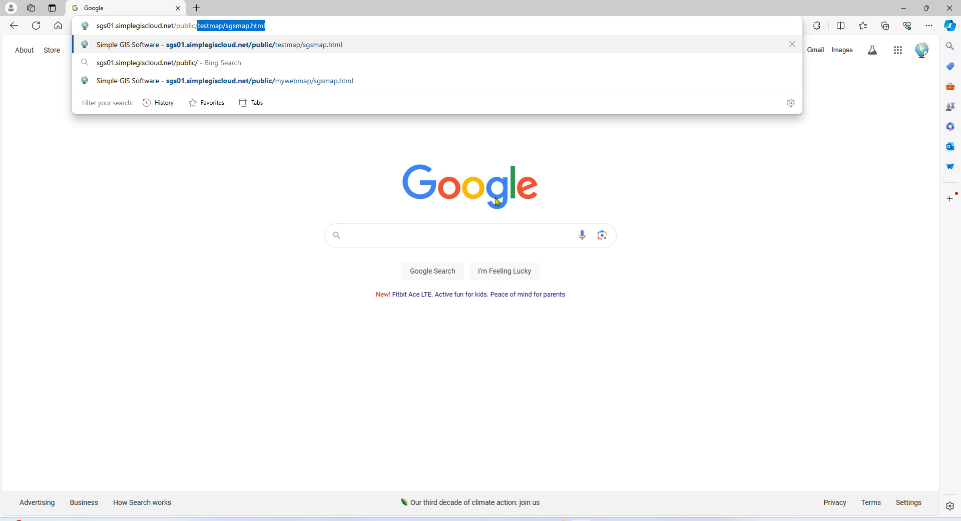
type("my")
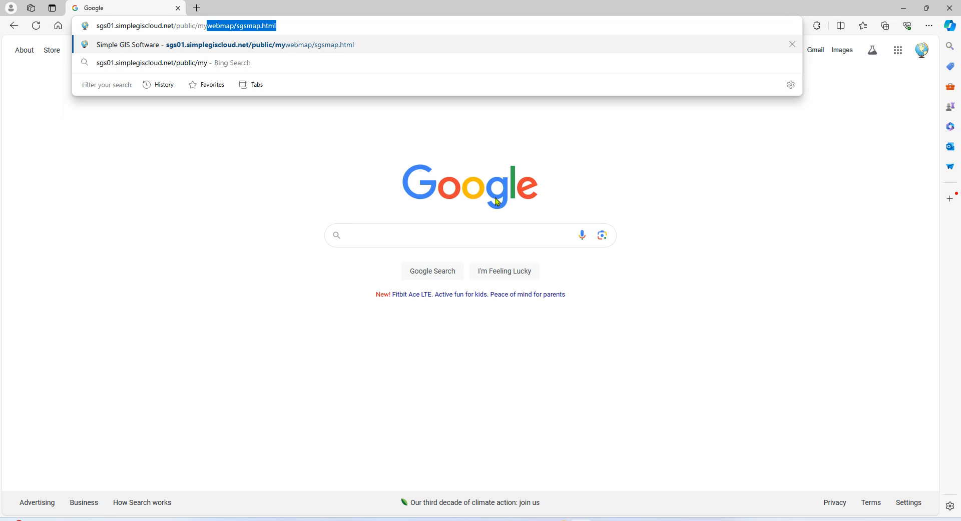
type("web")
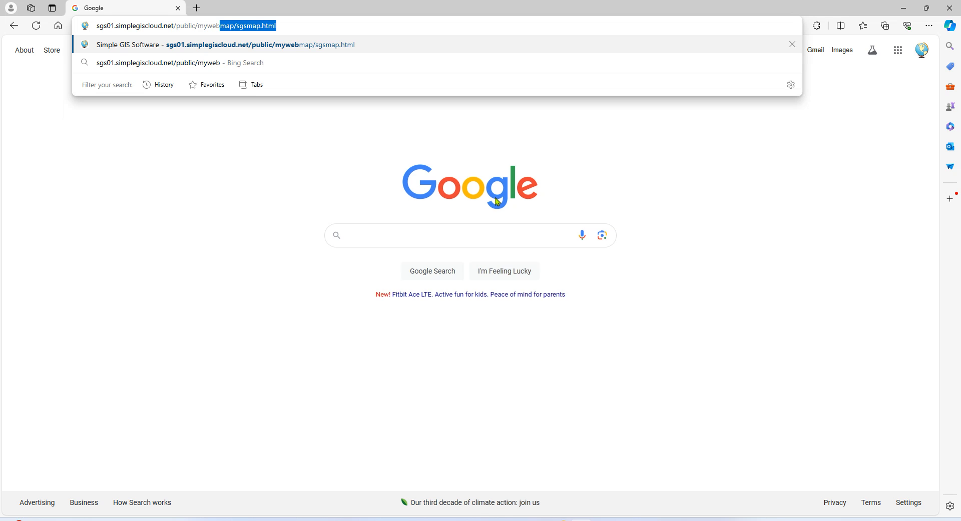
type("map")
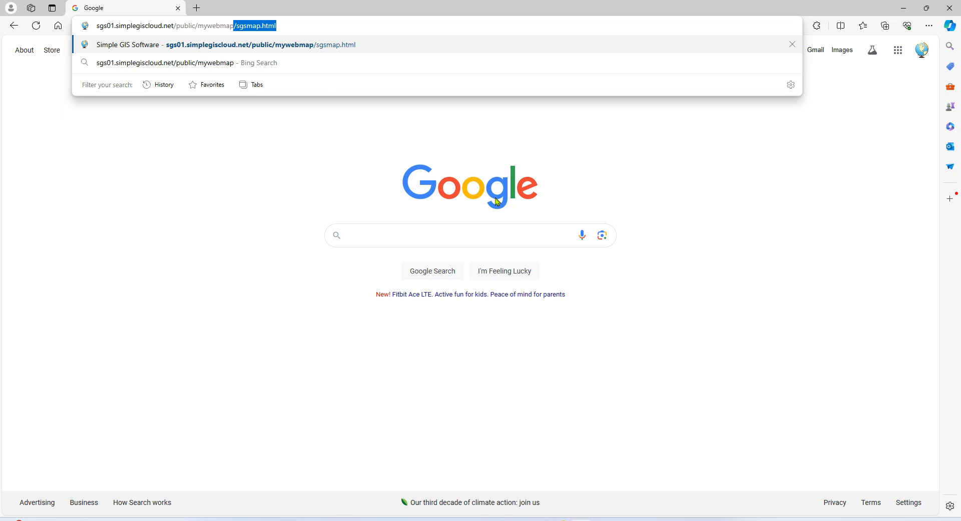
type("/sgs")
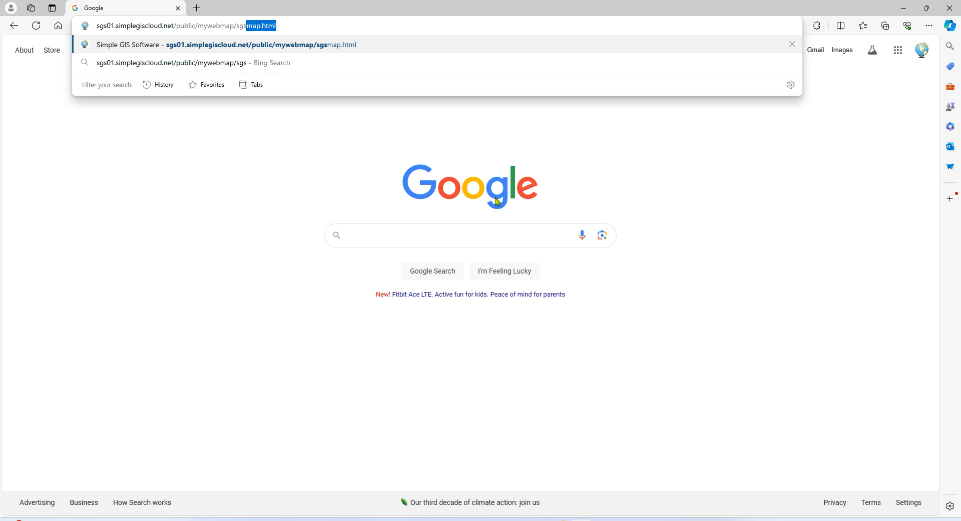
type("map.html")
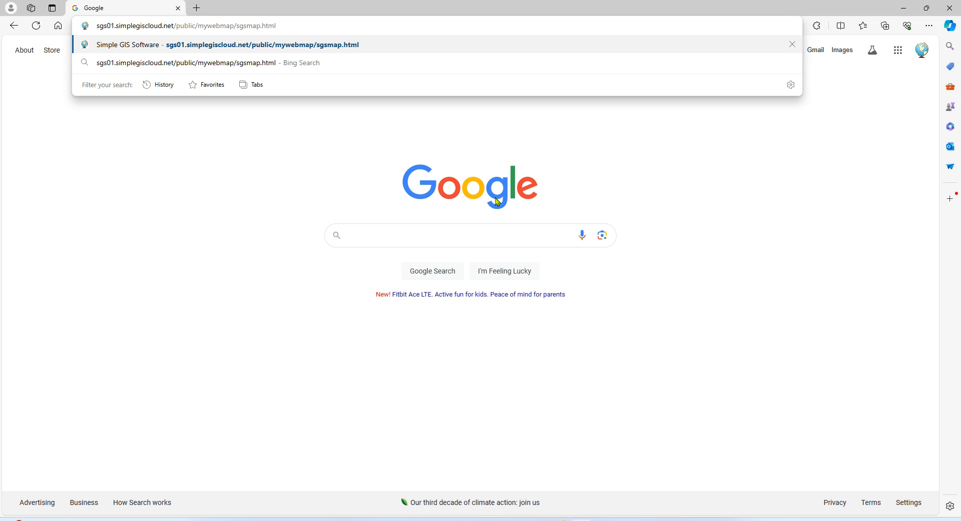
key("Return")
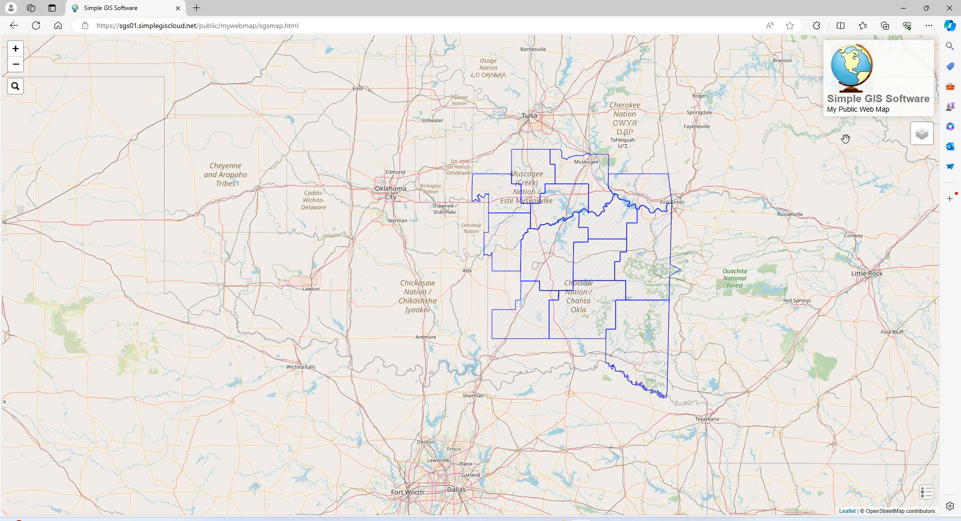
Switch the web map basemap to OpenTopoMap and back to OpenStreetMap, then return to Simple GIS Client.
mouse_move(927, 145)
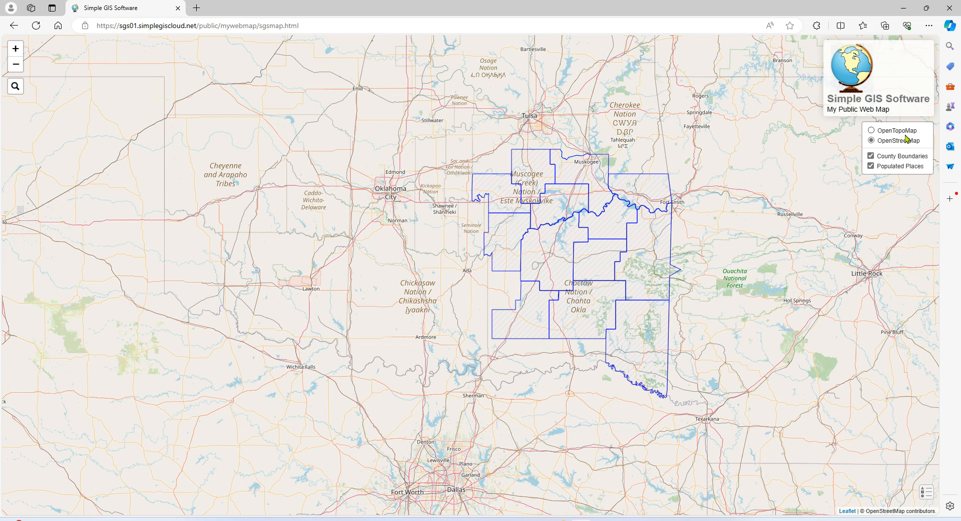
left_click(871, 131)
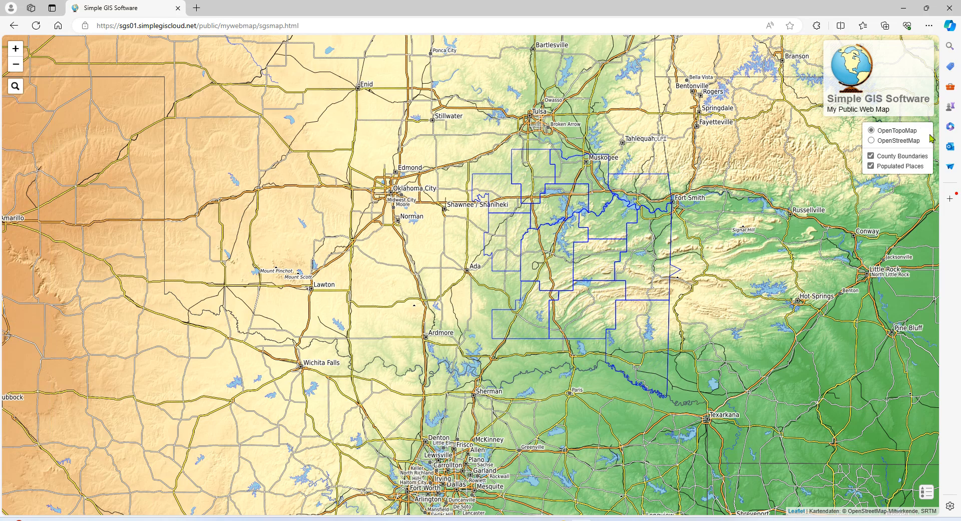
left_click(873, 142)
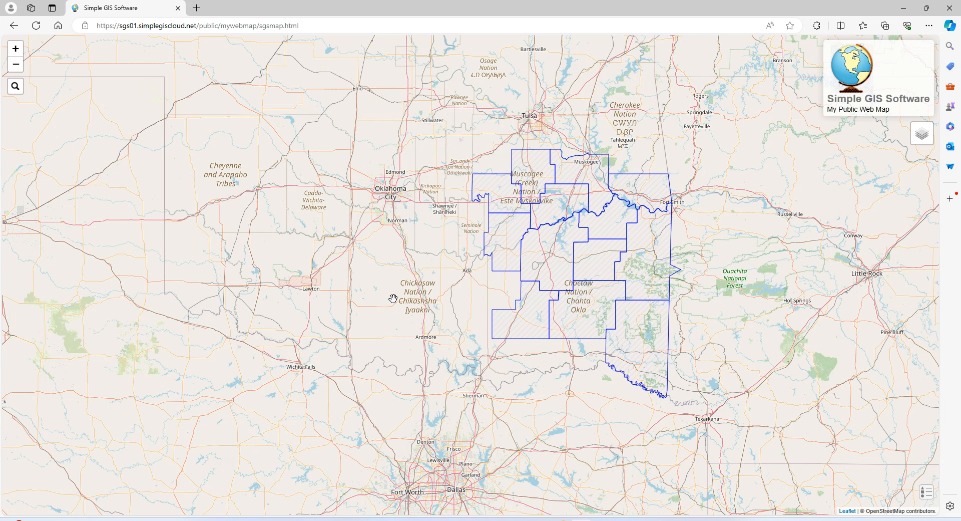
mouse_move(602, 518)
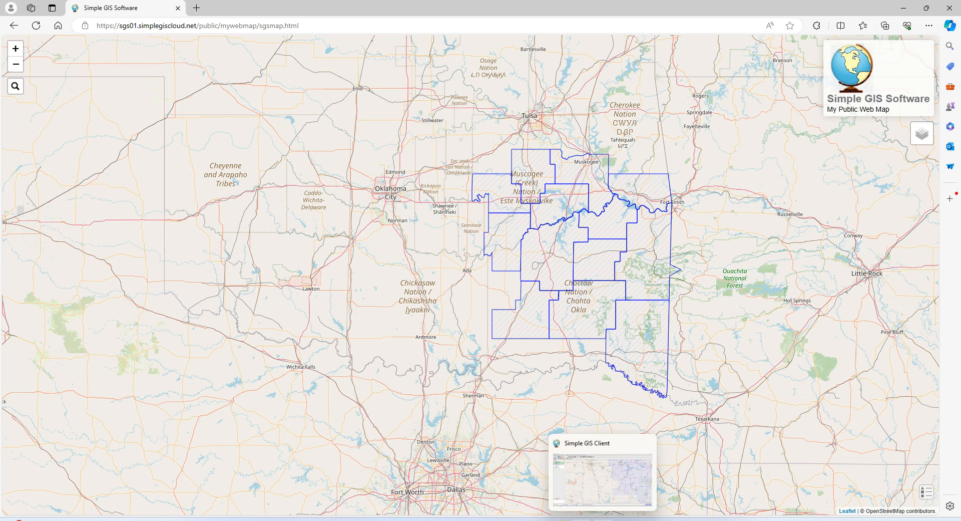
left_click(603, 493)
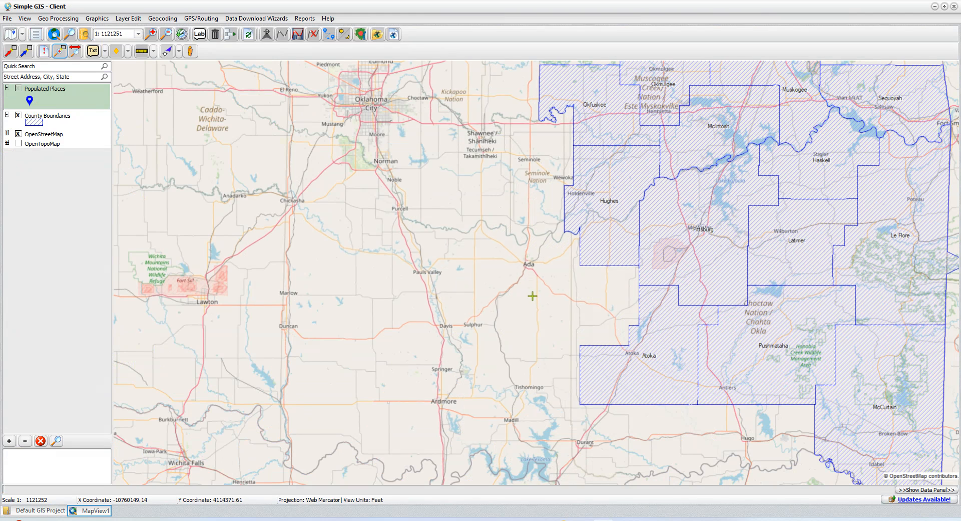
scroll(532, 296, "up", 3)
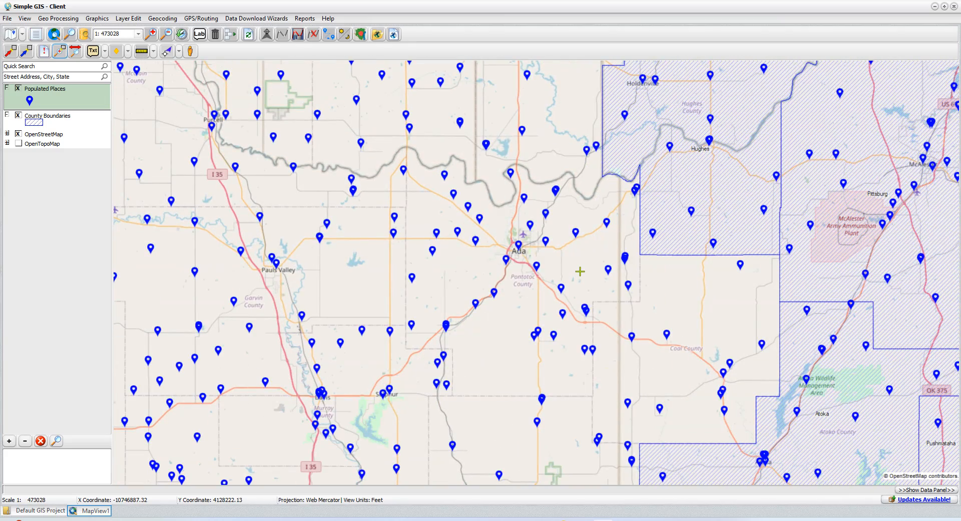
scroll(579, 271, "down", 2)
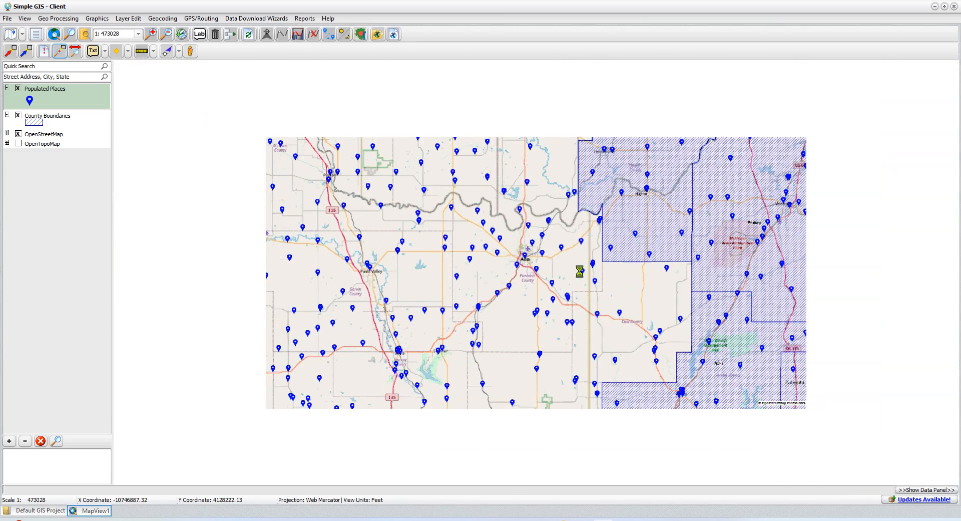
scroll(487, 253, "down", 2)
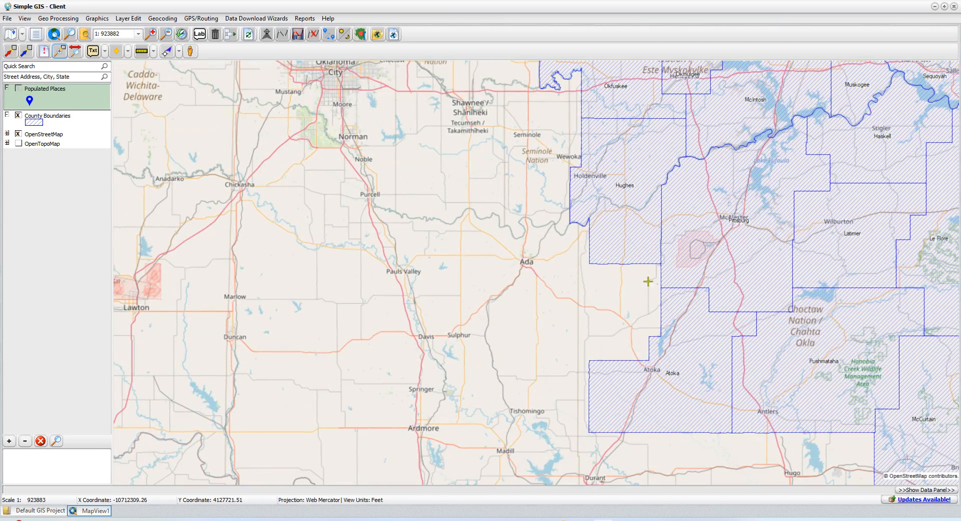
mouse_move(581, 519)
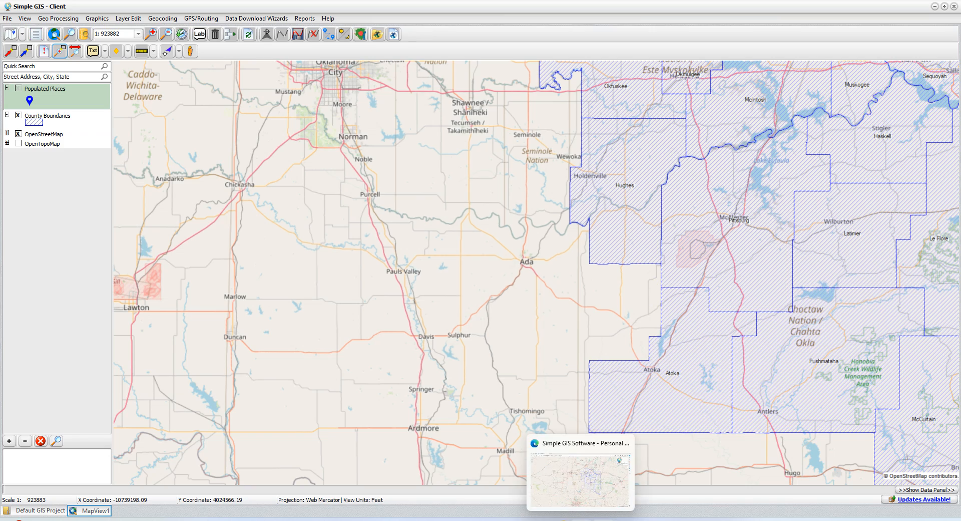
Bring the Edge web map back and zoom in and out over the Oklahoma county boundaries.
left_click(581, 479)
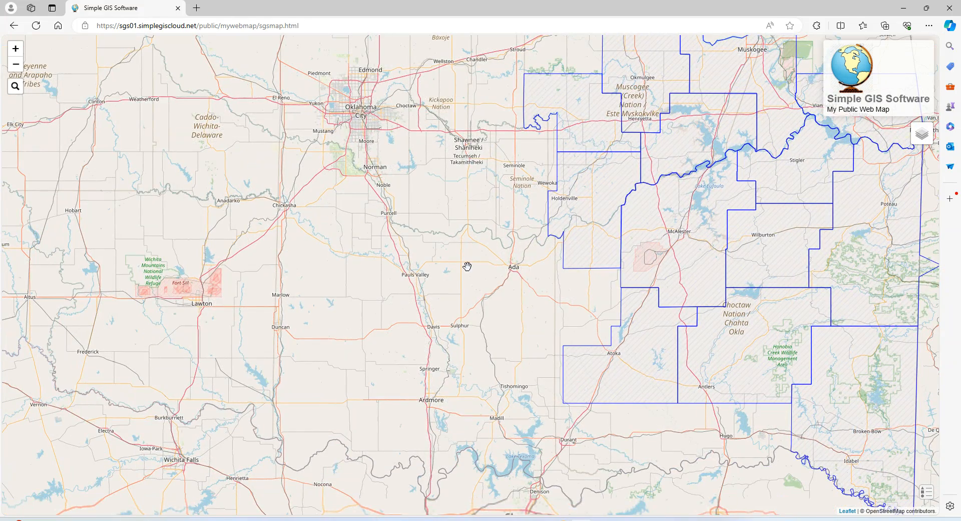
scroll(468, 271, "up", 1)
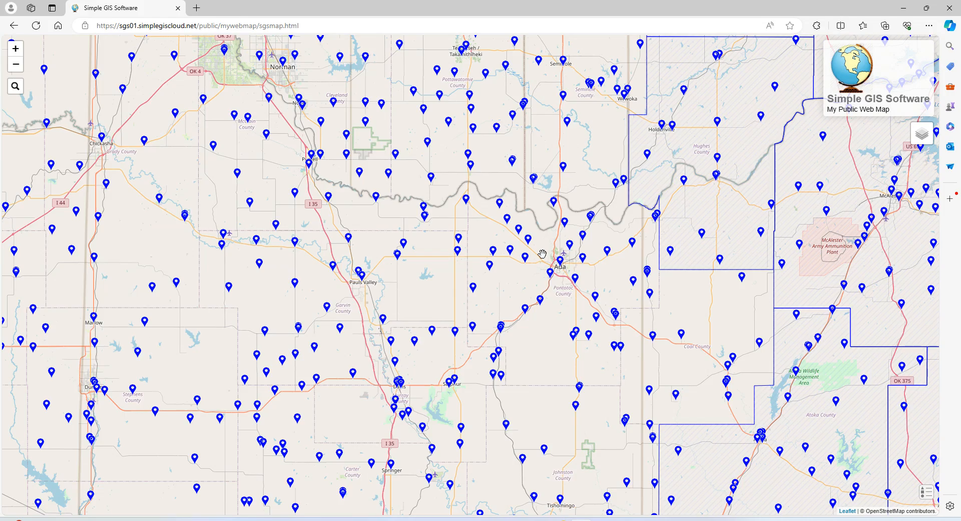
scroll(542, 254, "down", 1)
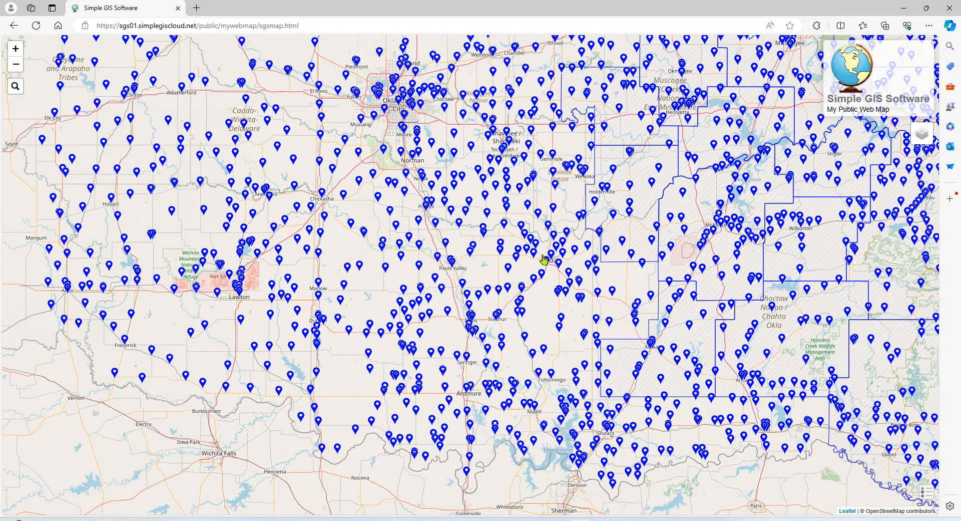
scroll(544, 259, "down", 1)
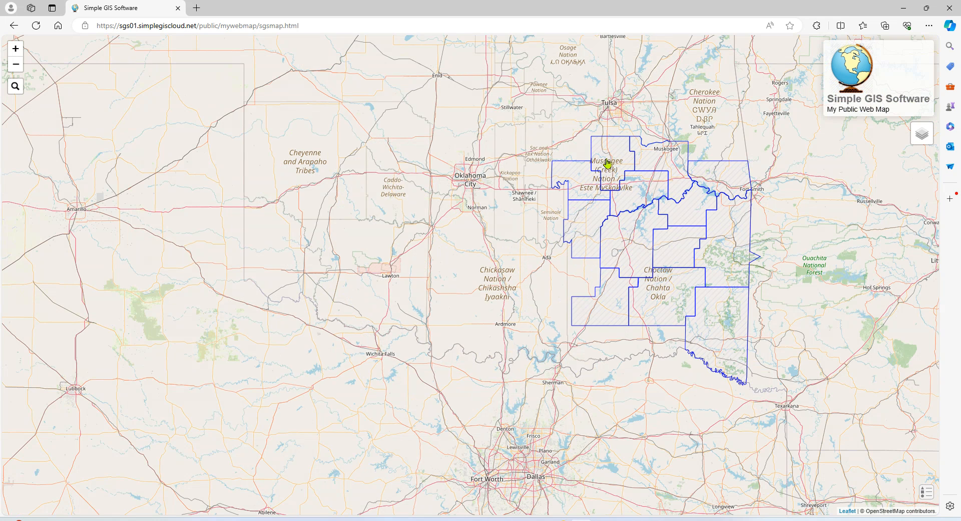
Check Hughes County's attributes in its popup, close it, and zoom in.
left_click(581, 226)
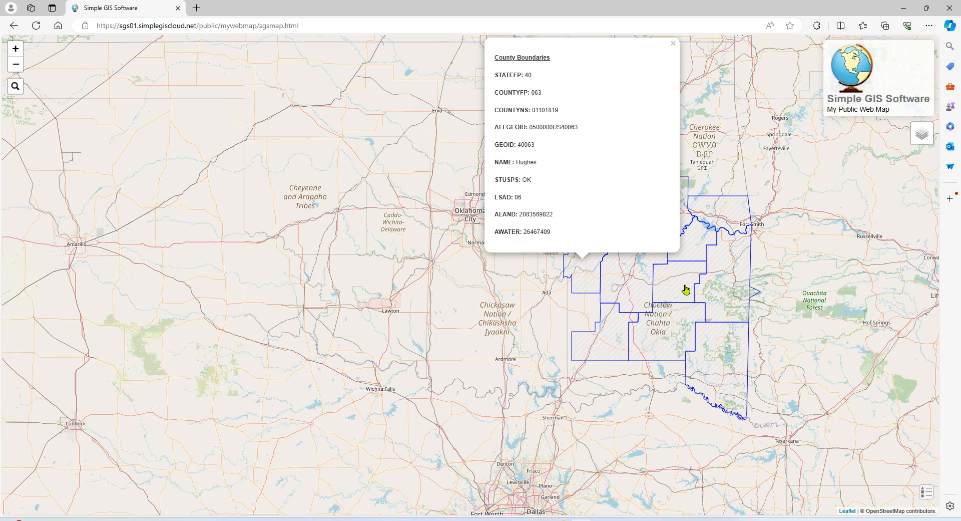
left_click(674, 44)
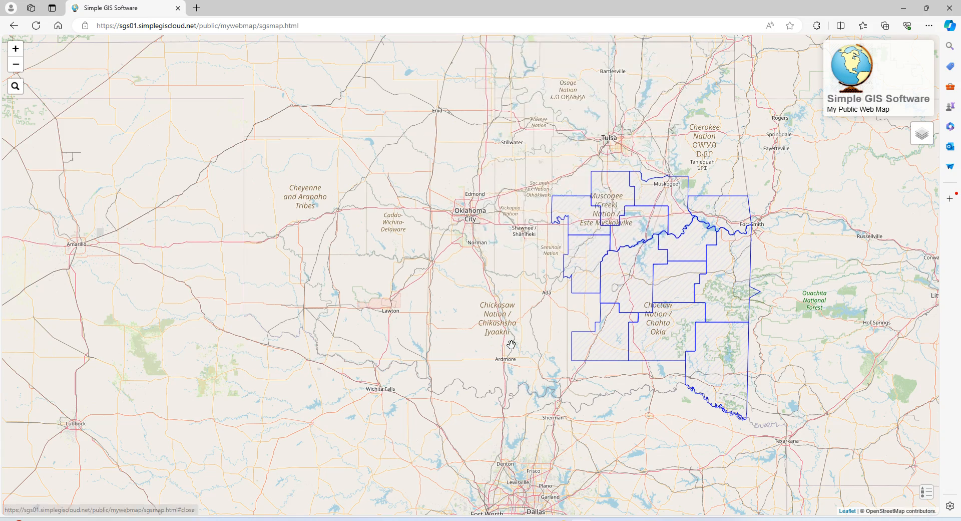
scroll(511, 345, "up", 1)
scroll(535, 288, "up", 1)
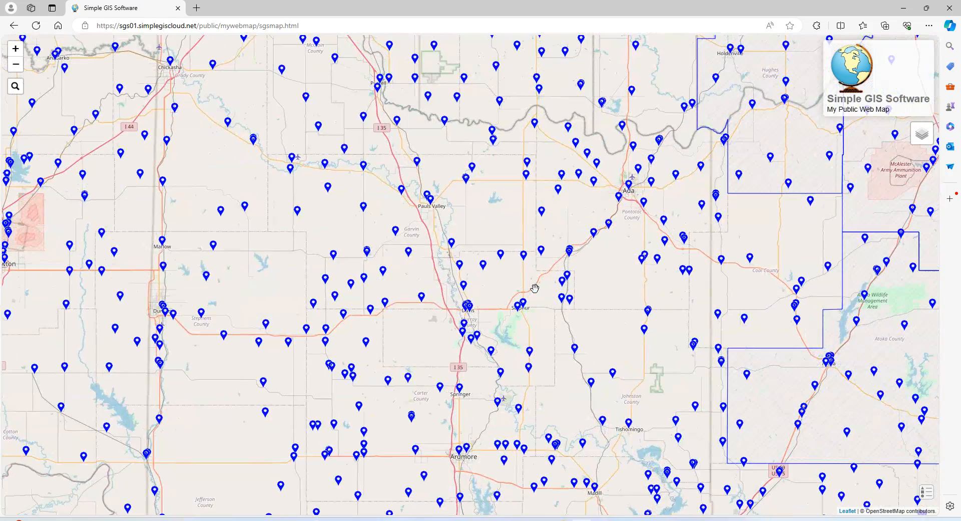
Review the attributes of the place Hart, close its popup, and zoom out to Oklahoma and north Texas.
left_click(542, 216)
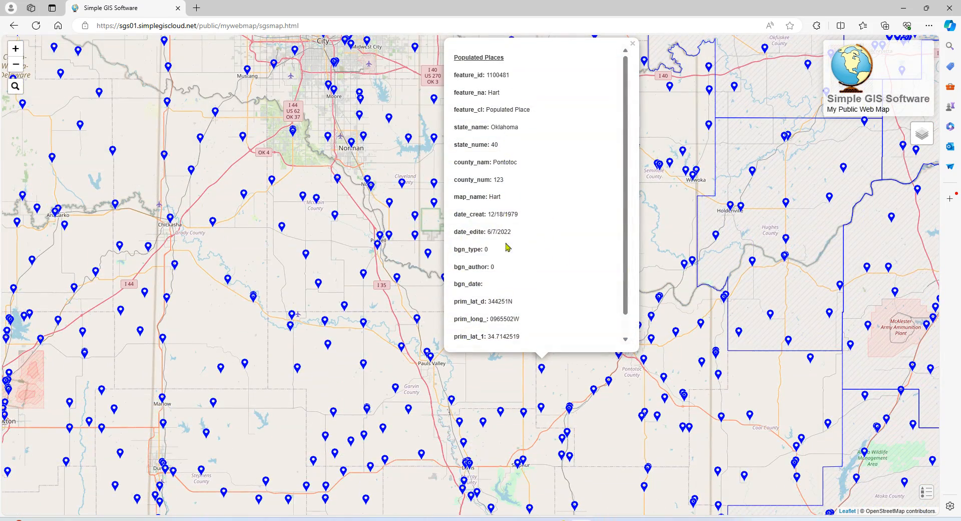
scroll(507, 274, "down", 1)
scroll(507, 274, "up", 1)
left_click(633, 46)
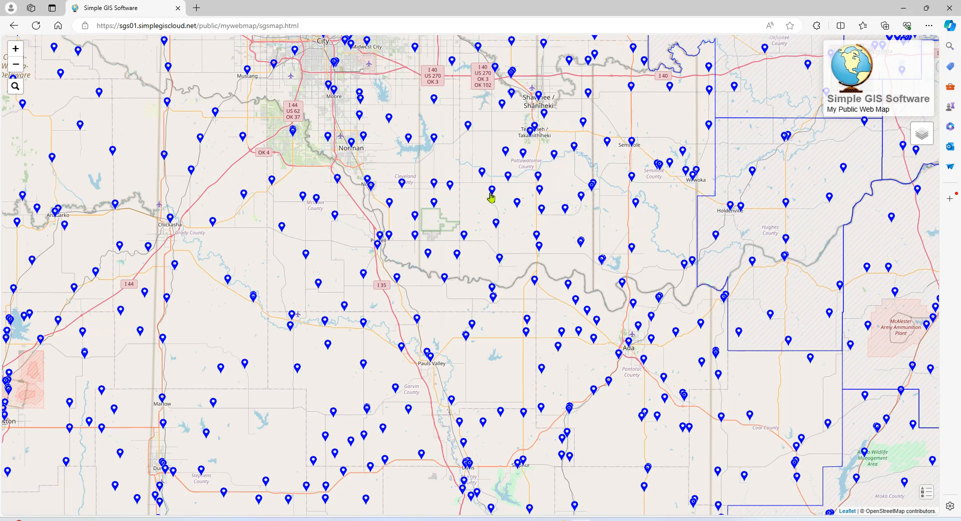
scroll(490, 191, "down", 1)
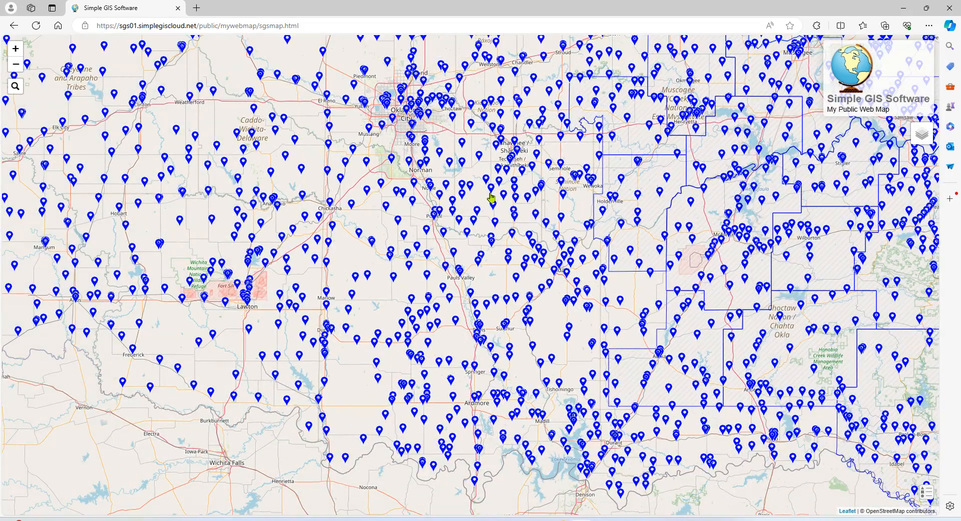
scroll(490, 194, "down", 1)
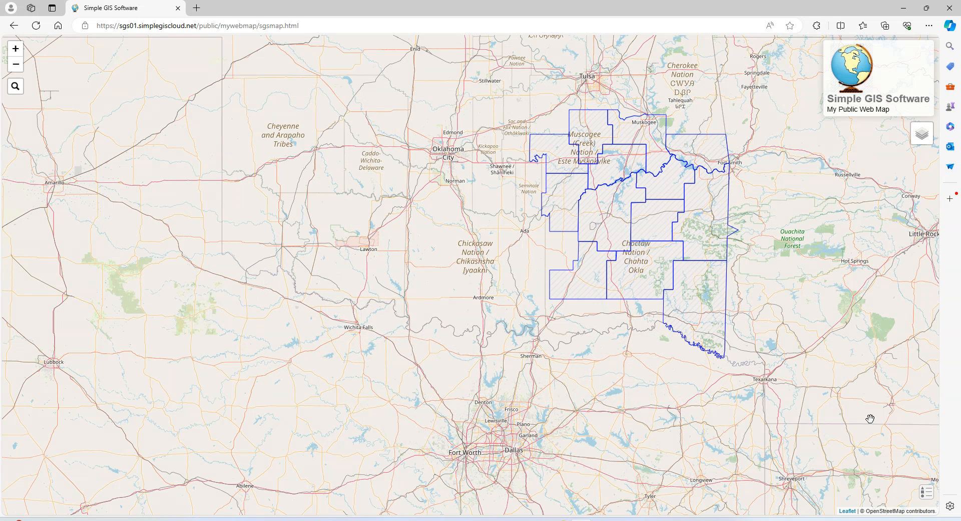
left_click(931, 498)
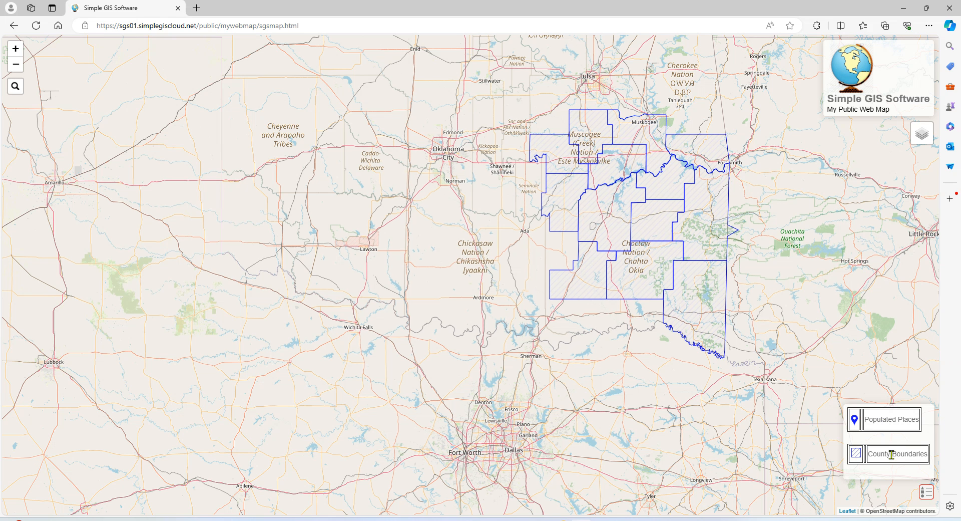
left_click(926, 493)
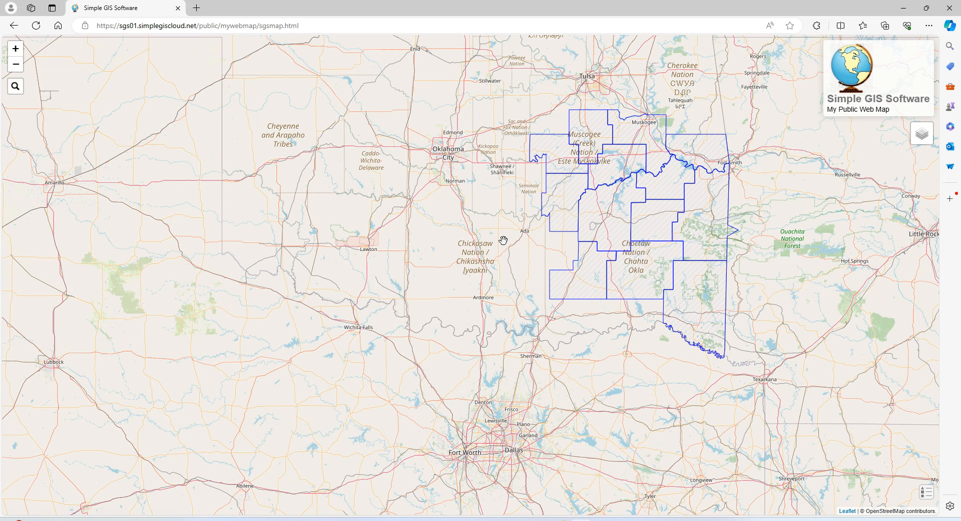
Search the web map for Dow and zoom out around its location near Dow Lake.
left_click(16, 87)
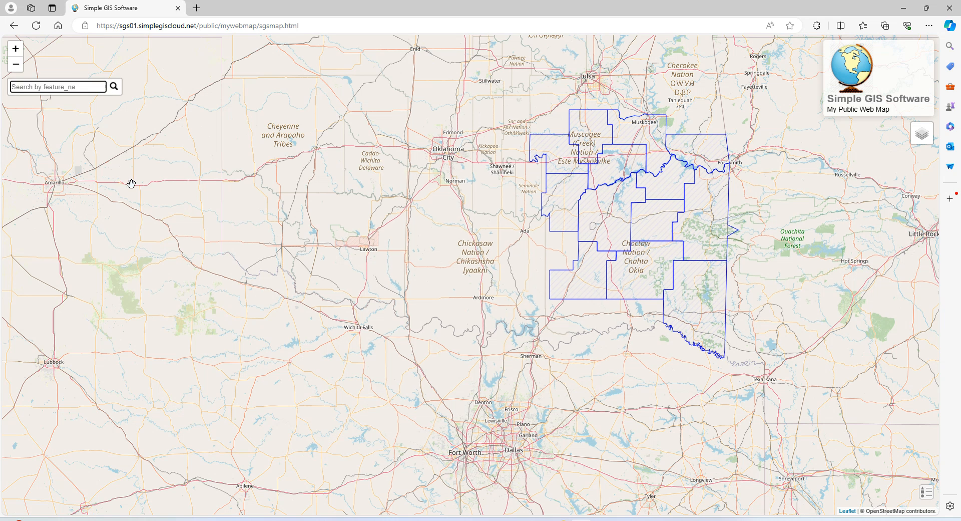
type("d")
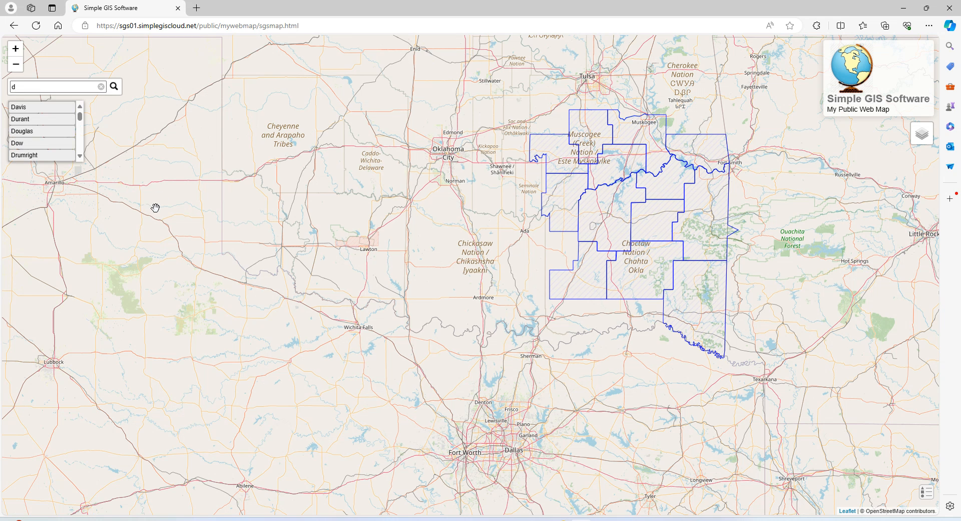
left_click(23, 144)
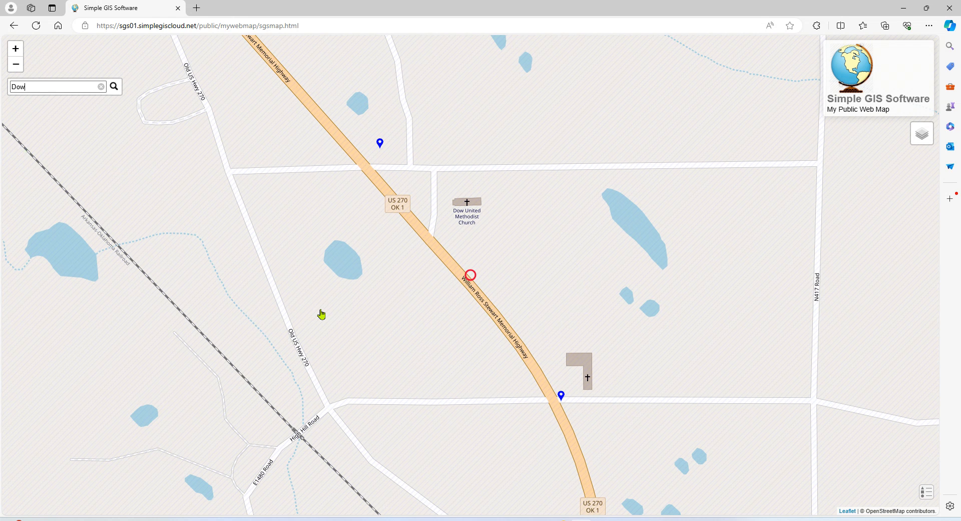
scroll(322, 314, "down", 1)
scroll(321, 314, "down", 1)
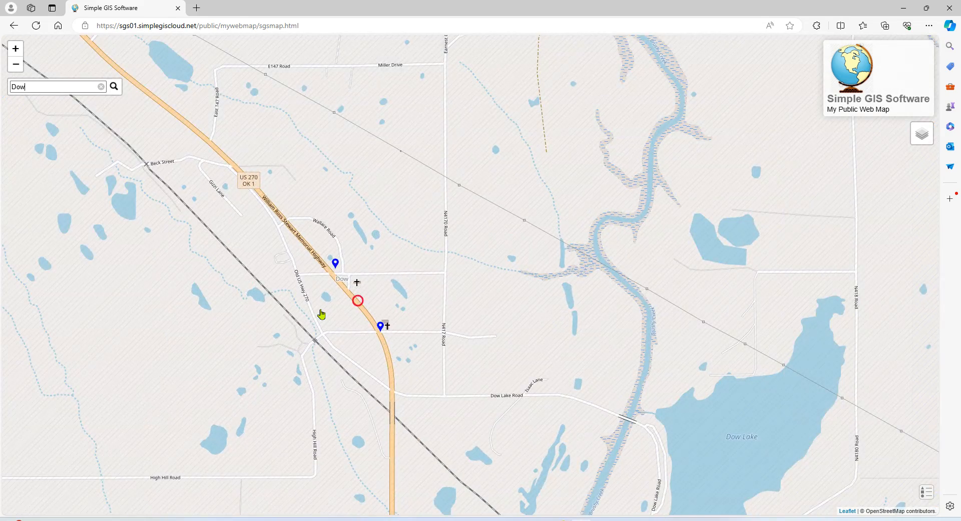
scroll(322, 314, "down", 1)
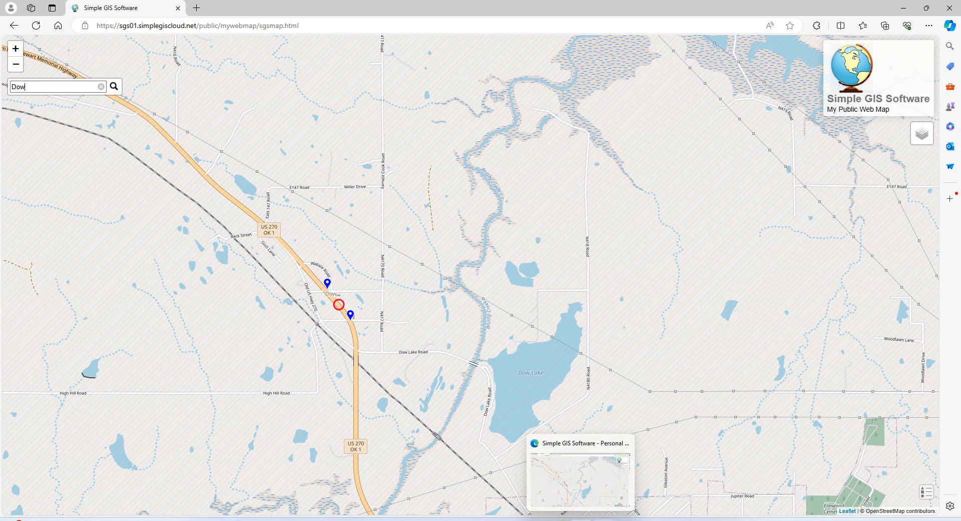
mouse_move(602, 520)
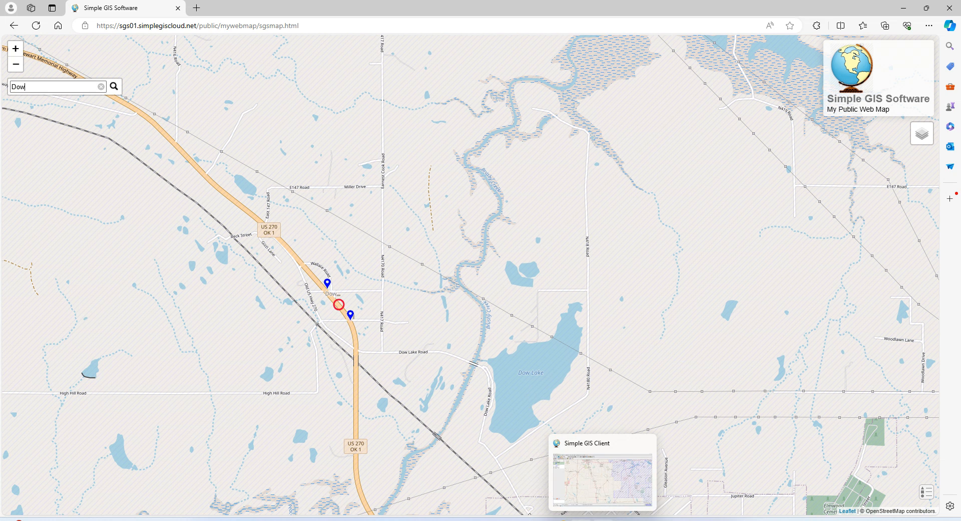
Return to Simple GIS Client, make County Boundaries the active layer, and pan to the eastern counties.
left_click(602, 520)
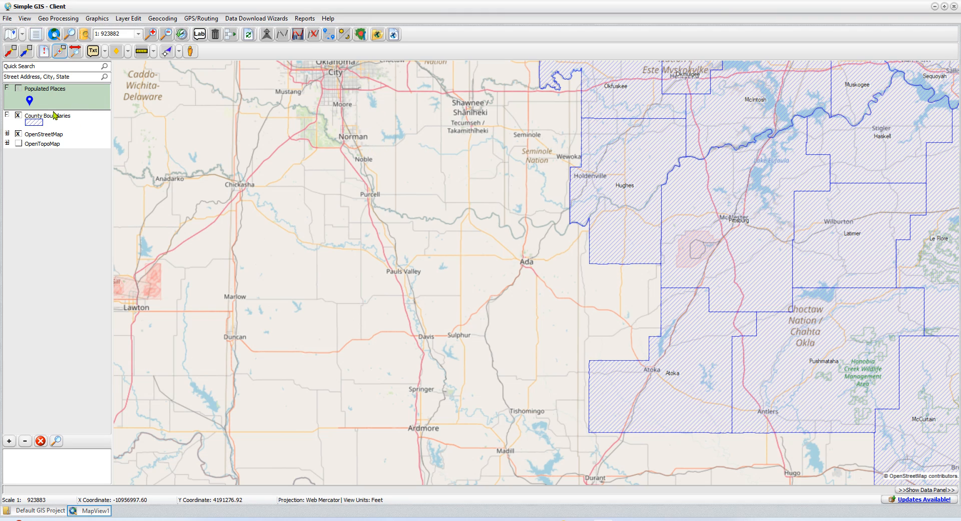
scroll(359, 255, "down", 1)
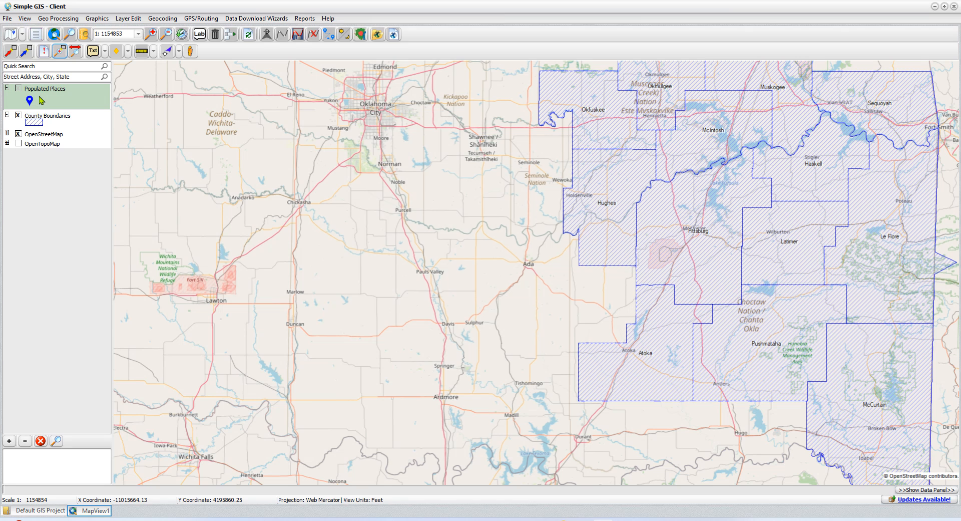
left_click(58, 126)
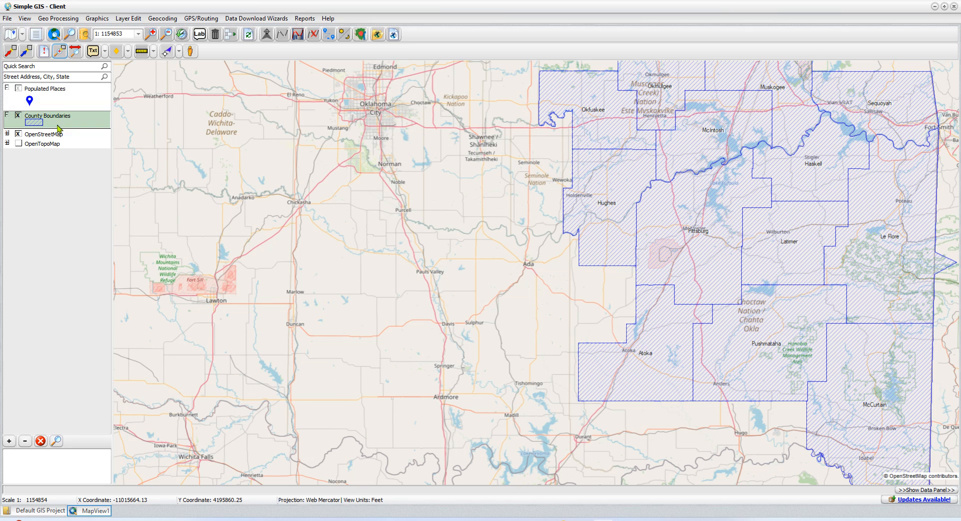
left_click(59, 92)
left_click(62, 124)
left_click(59, 100)
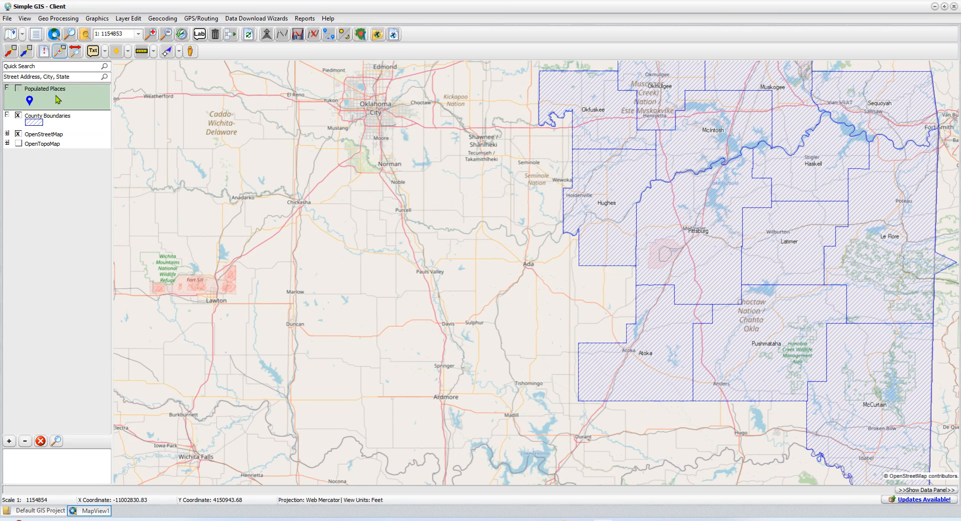
left_click(60, 124)
left_click(65, 104)
left_click(80, 119)
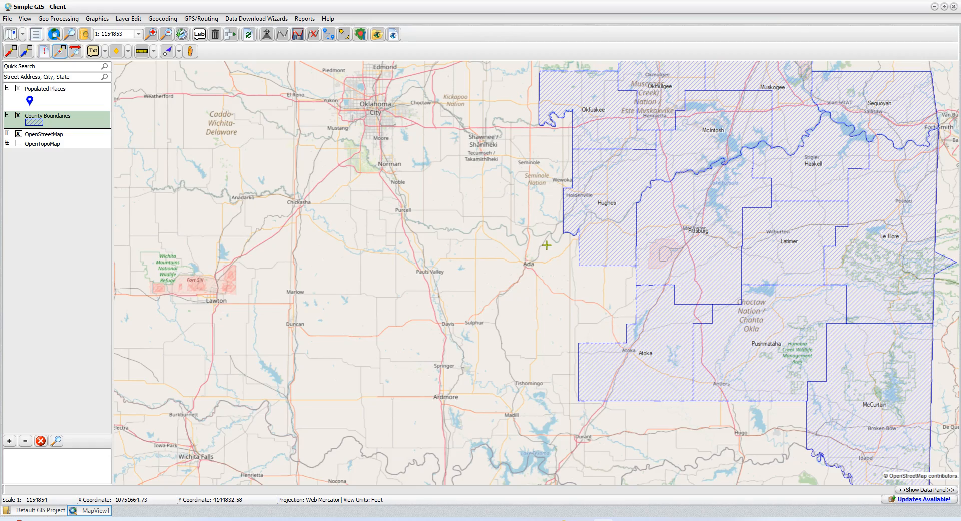
left_click_drag(546, 245, 368, 251)
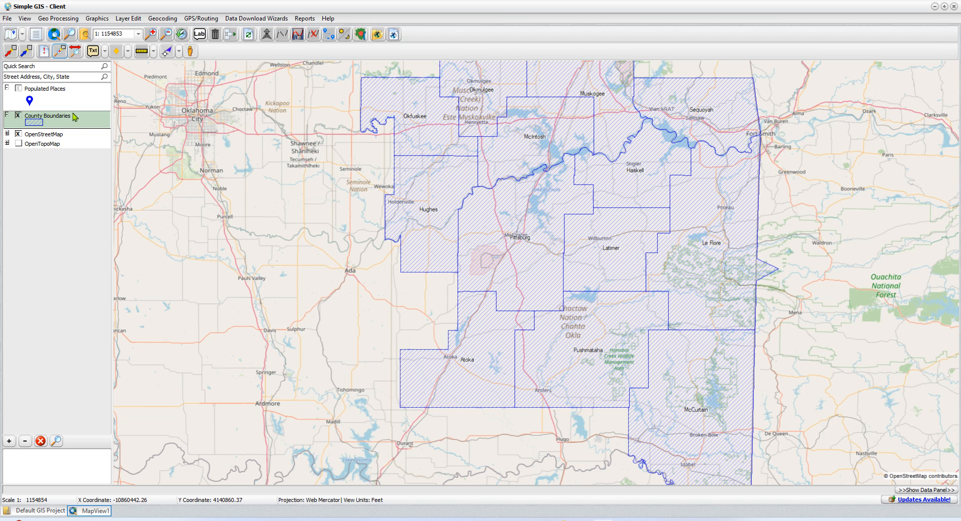
Toggle edit mode on the County Boundaries layer and choose the Edit Feature mode.
right_click(78, 123)
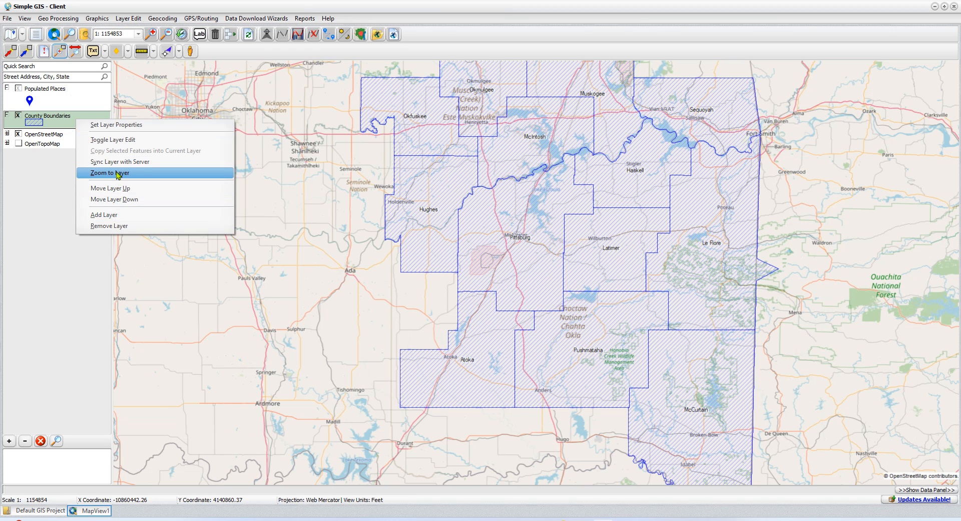
left_click(121, 142)
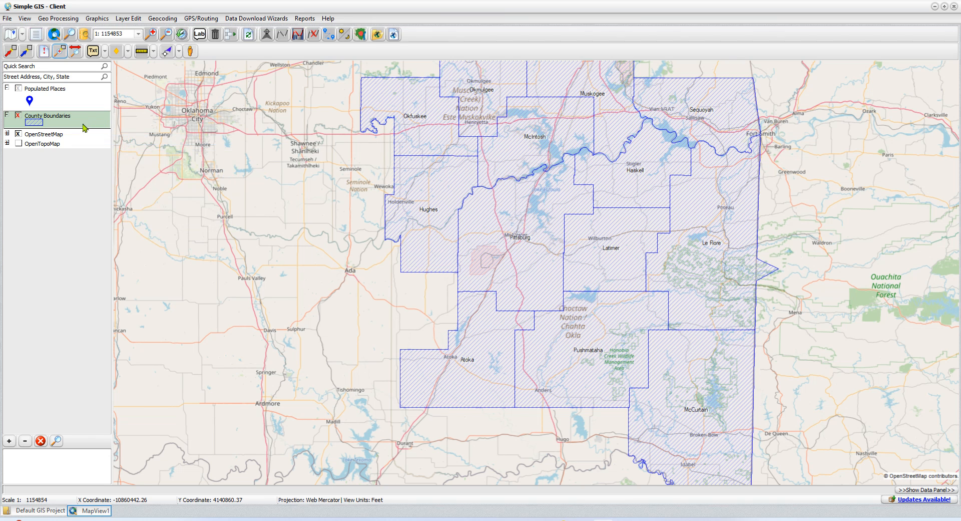
left_click(180, 53)
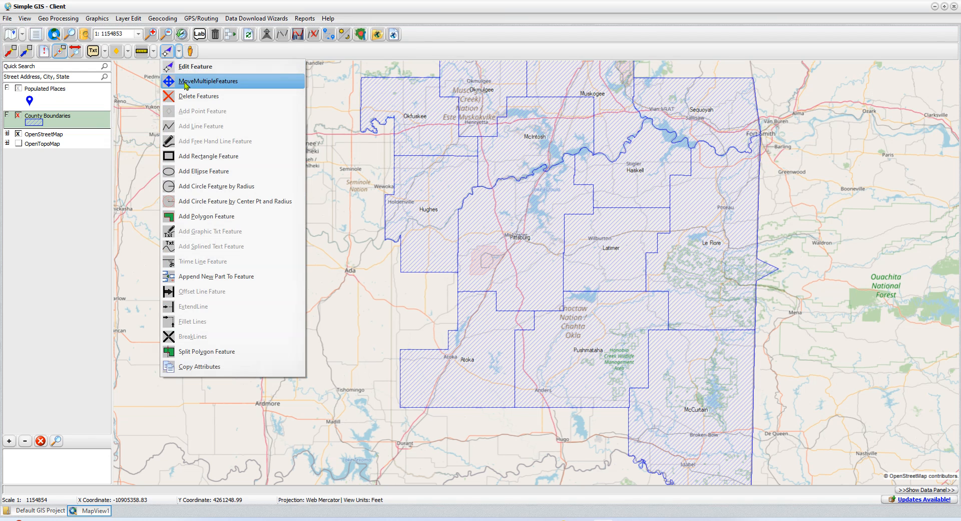
left_click(190, 66)
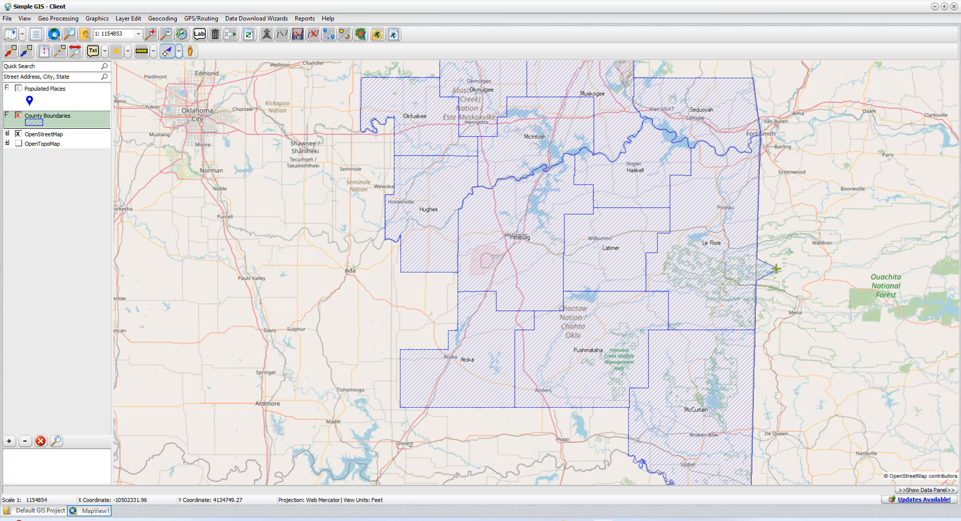
Select the Le Flore County polygon, edit its vertices, and drag its eastern tip vertex westward.
left_click(721, 260)
right_click(720, 261)
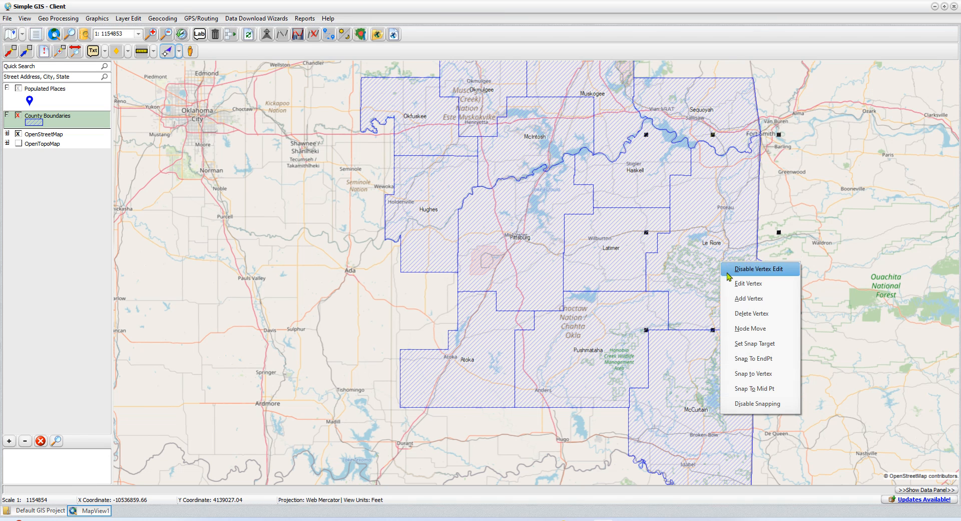
left_click(734, 279)
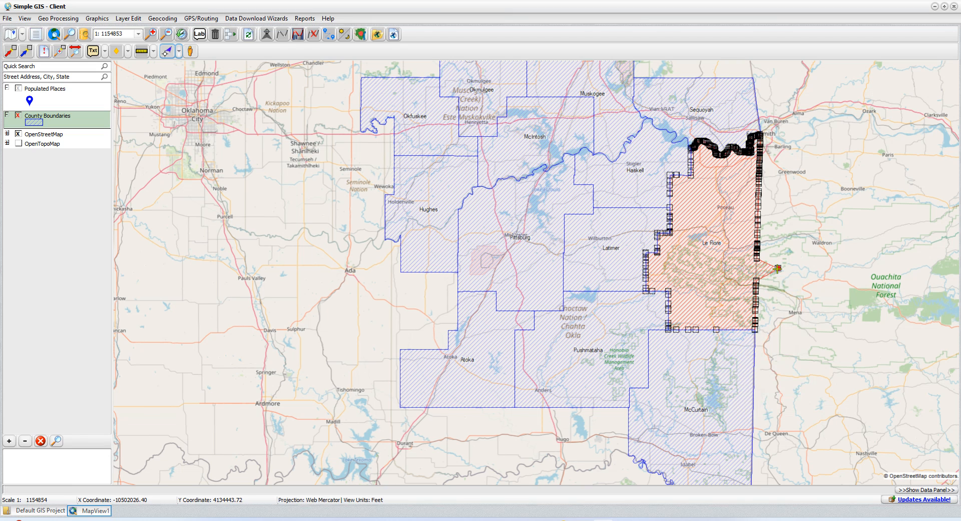
left_click_drag(777, 268, 756, 270)
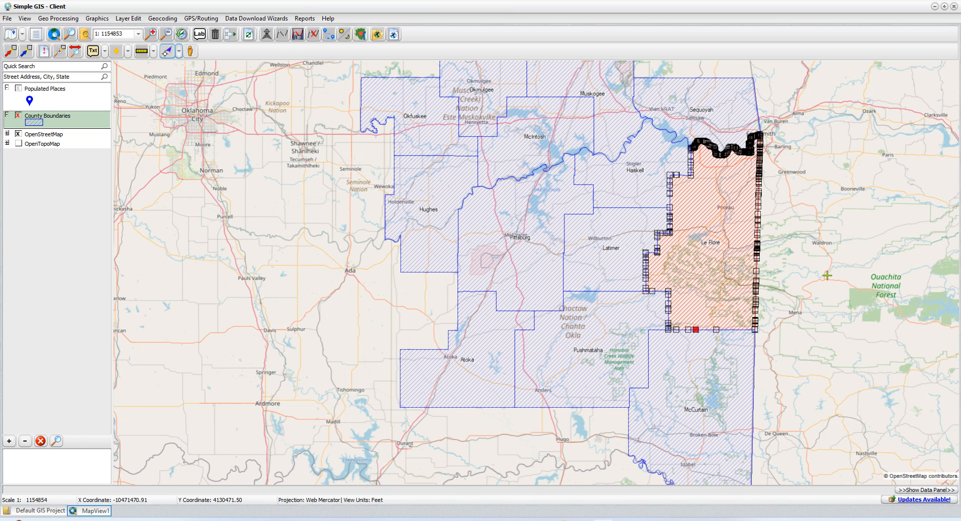
right_click(699, 254)
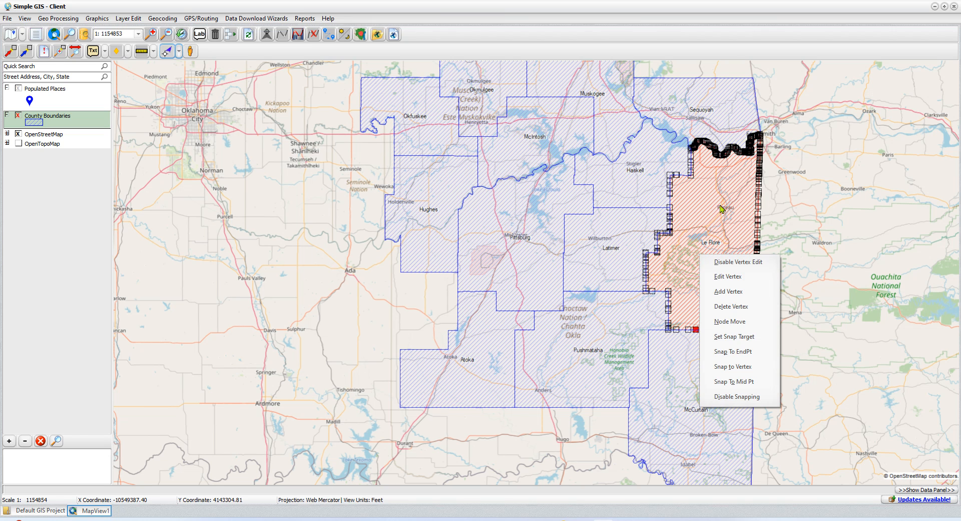
right_click(59, 121)
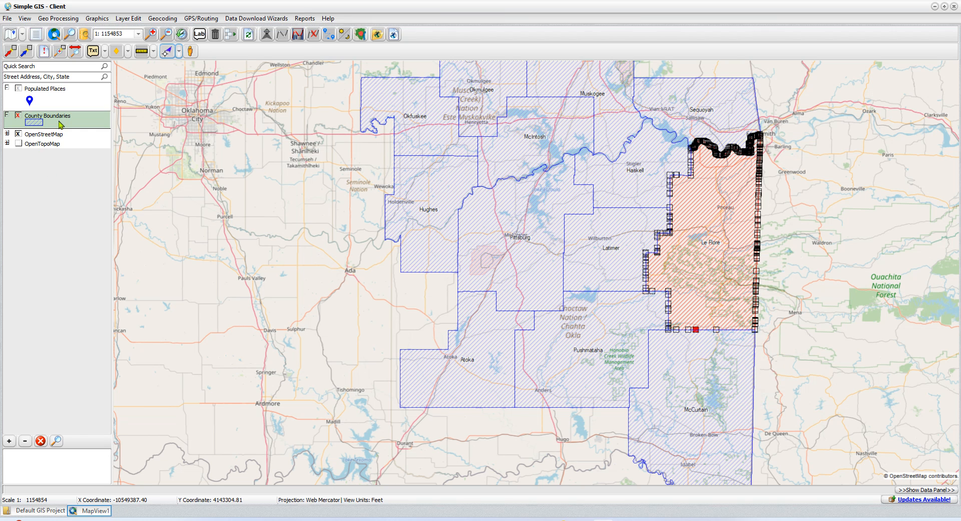
right_click(59, 121)
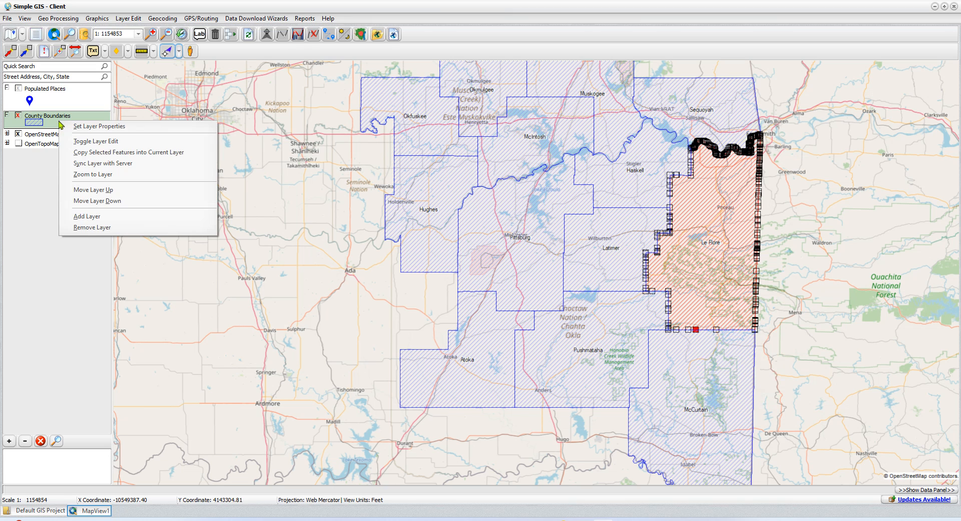
End editing on County Boundaries and sync the changes to the server, starting the login.
left_click(116, 146)
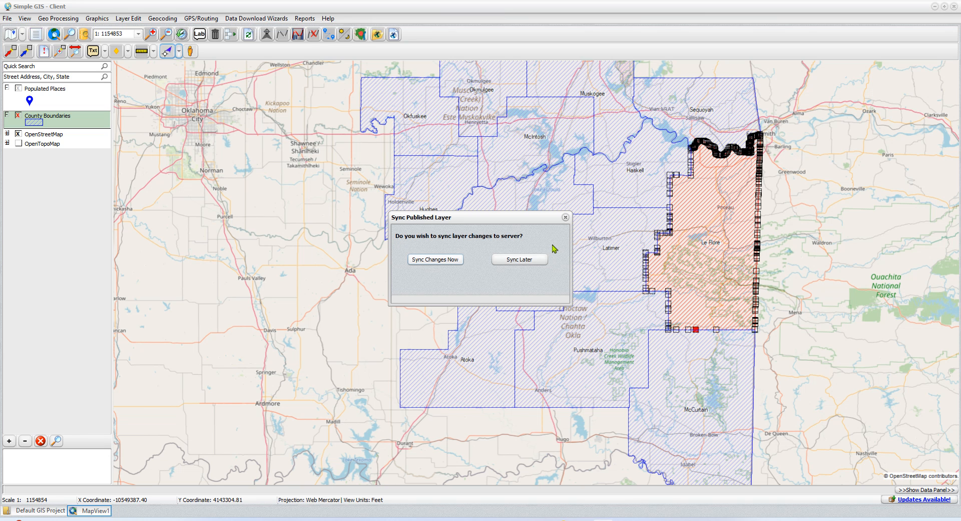
left_click(435, 259)
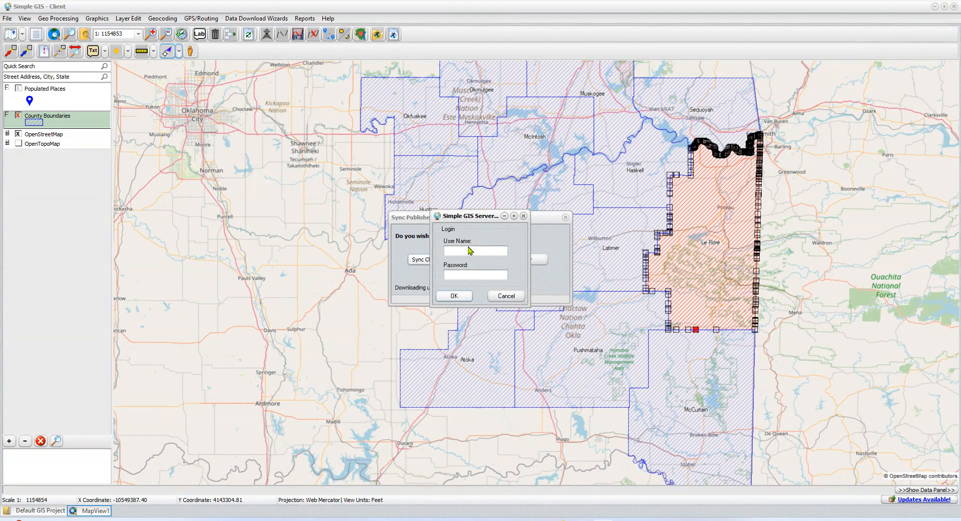
left_click(470, 251)
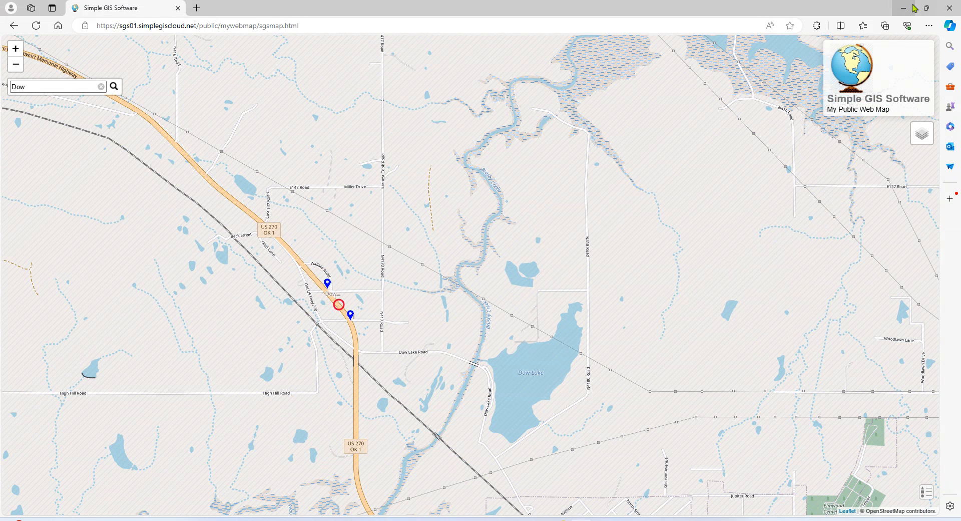
Complete the server login, clear the Le Flore selection, and return to the web map in Edge.
left_click(911, 8)
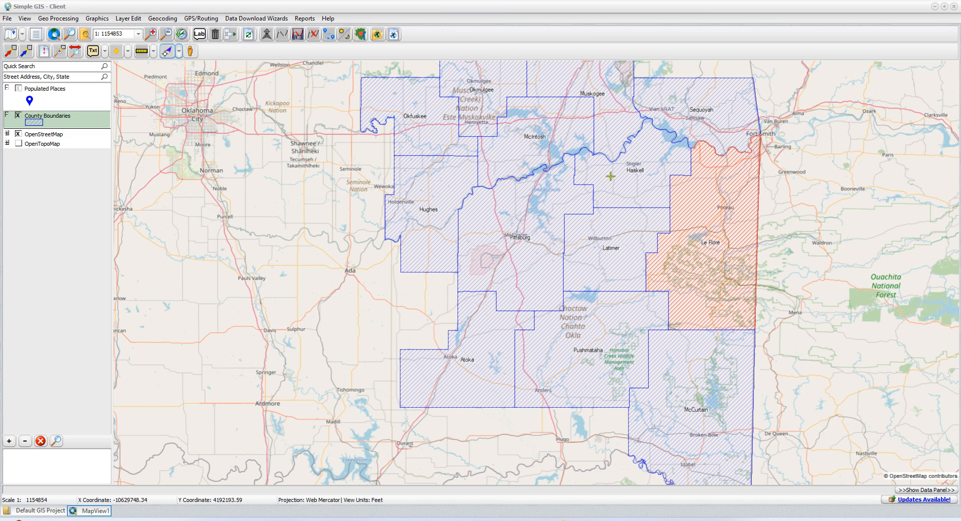
left_click(249, 34)
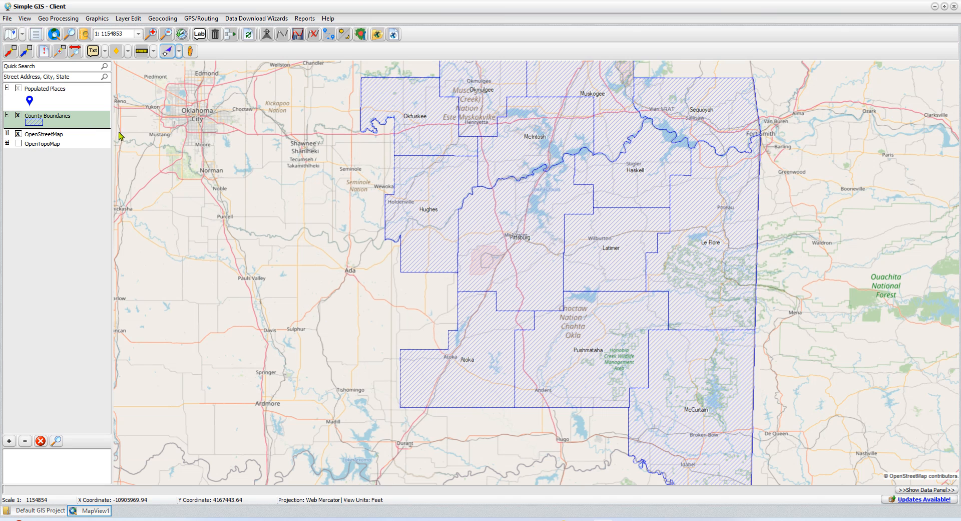
left_click(582, 520)
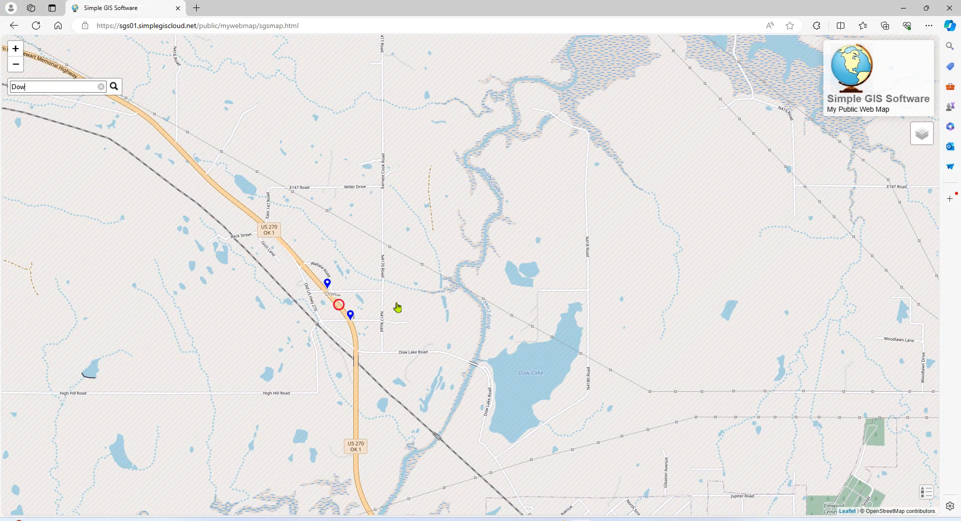
Zoom out and pan the web map to inspect the eastern county boundaries across southeastern Oklahoma.
scroll(397, 306, "down", 3)
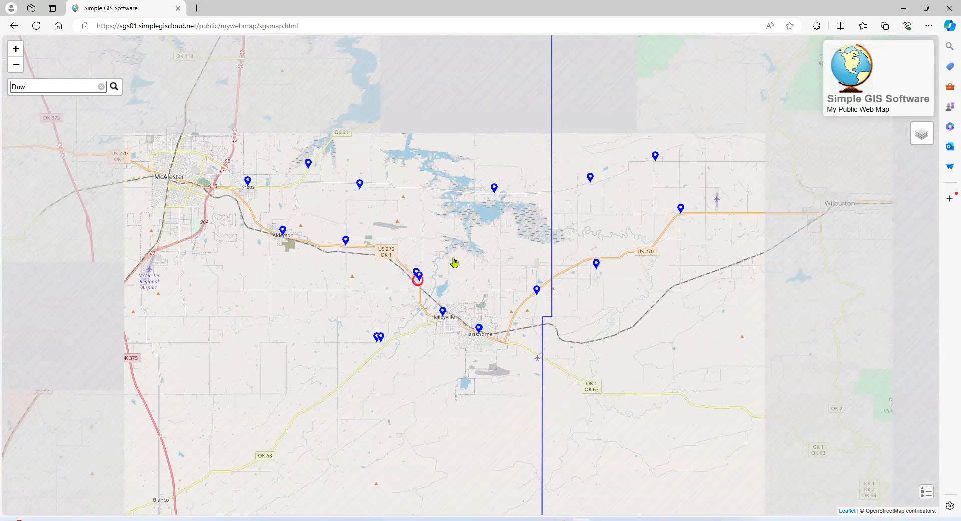
scroll(454, 261, "down", 3)
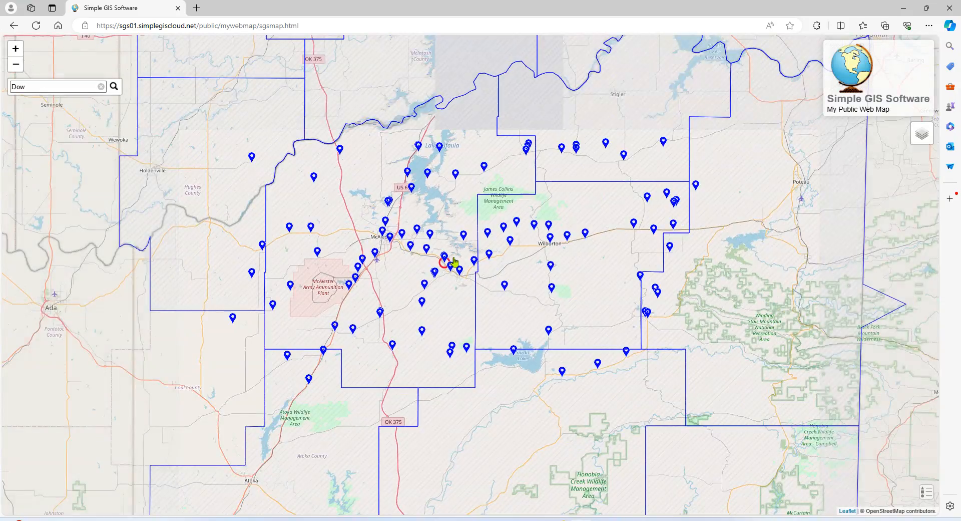
scroll(454, 261, "down", 1)
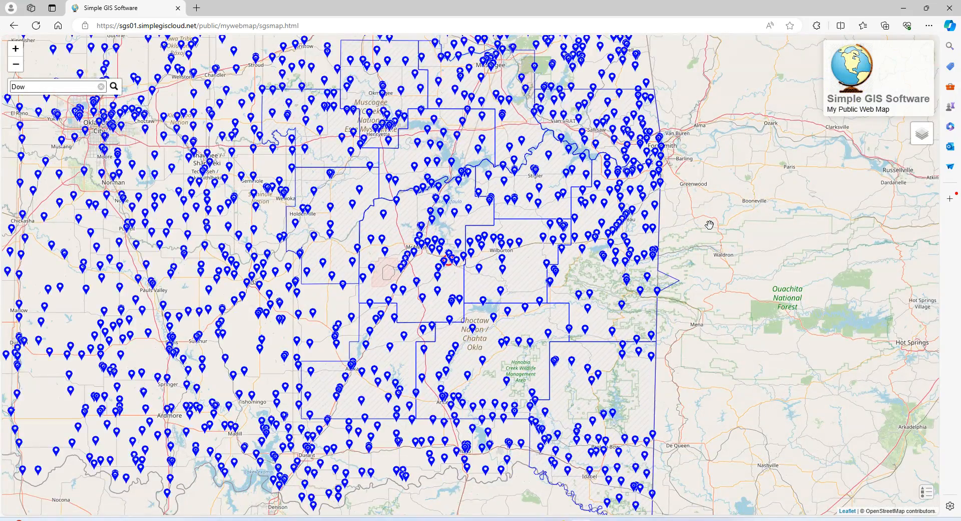
left_click_drag(709, 225, 624, 234)
scroll(624, 235, "down", 1)
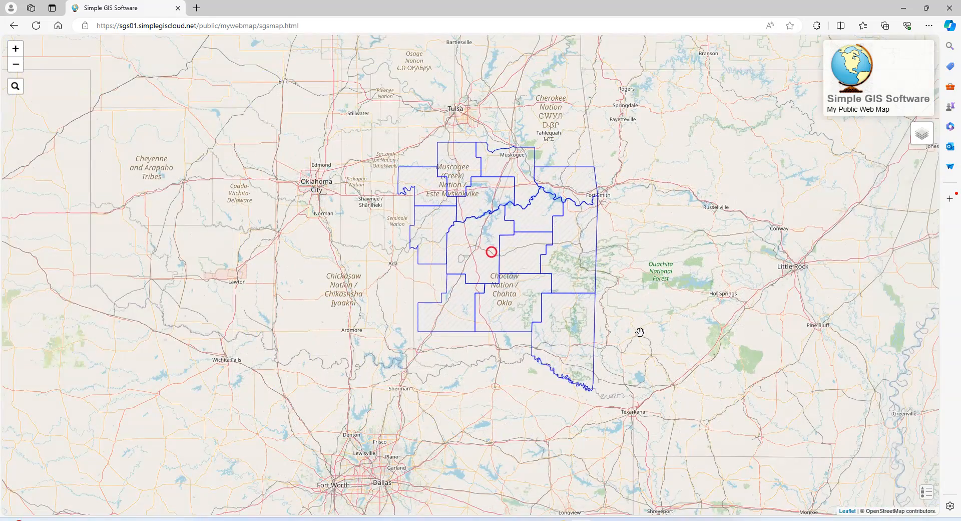
scroll(640, 332, "up", 1)
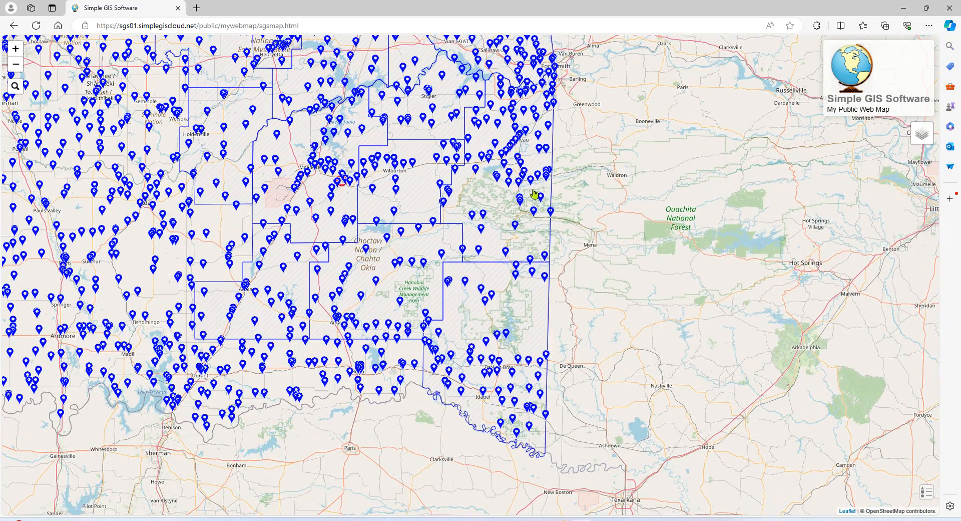
left_click_drag(604, 185, 678, 250)
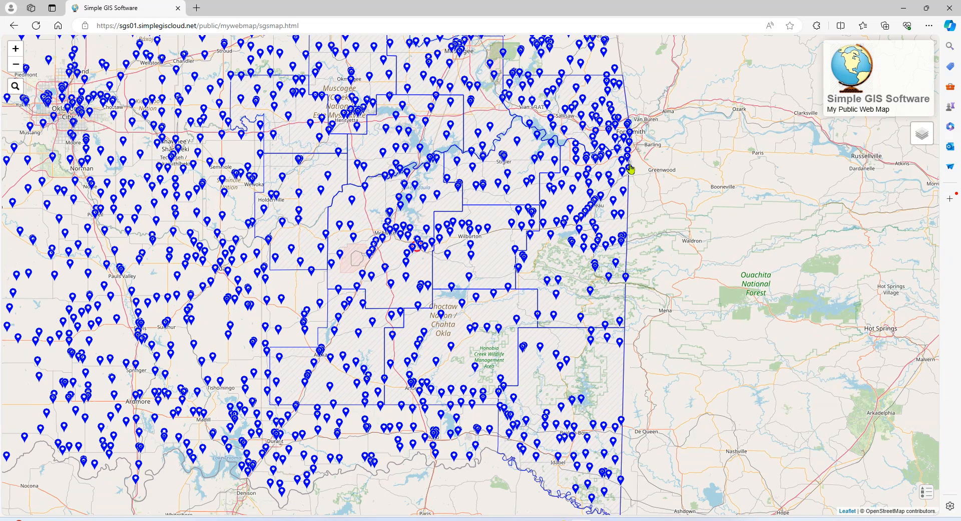
scroll(606, 250, "down", 1)
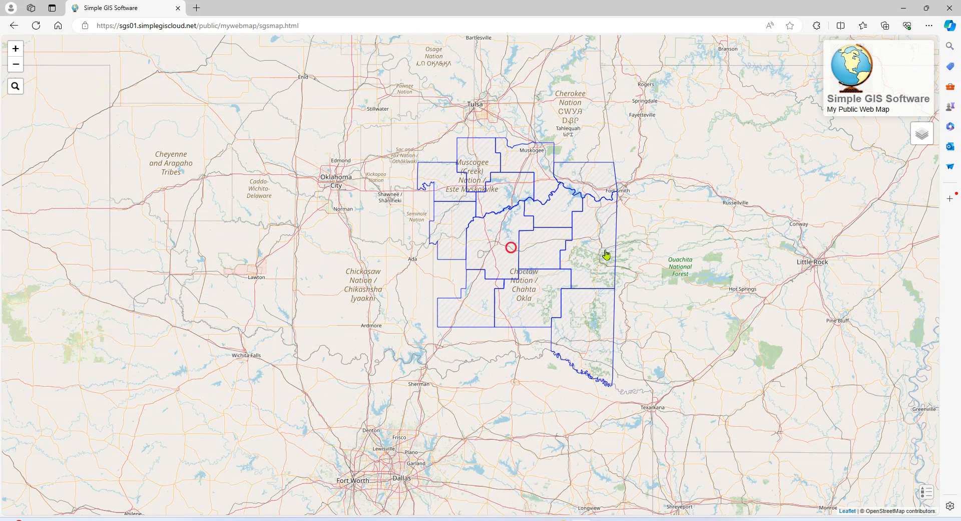